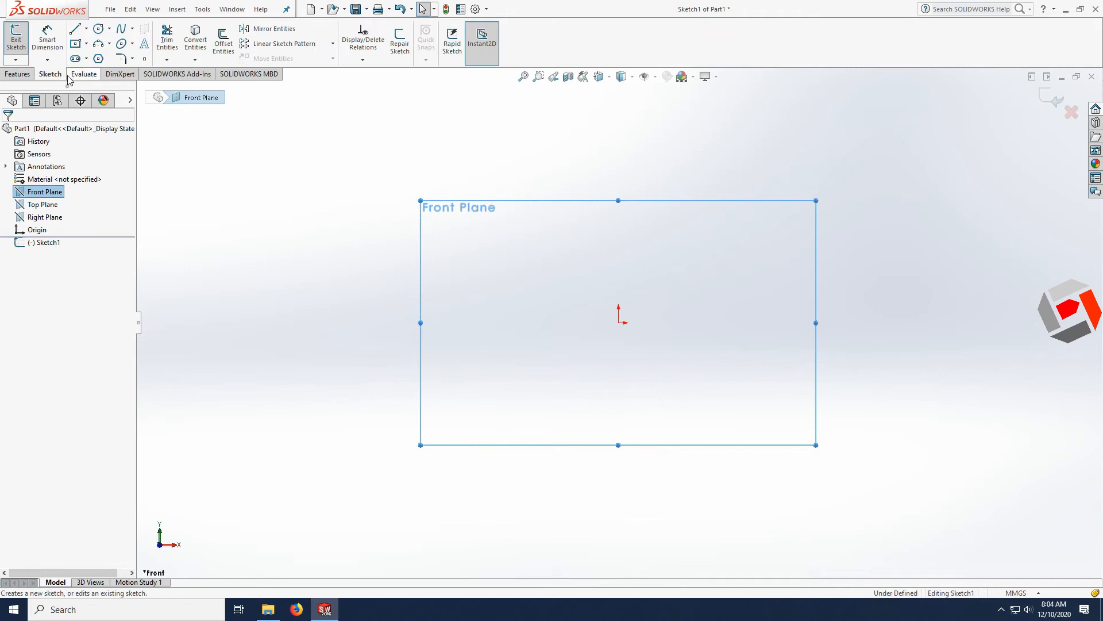
Sketch a circle centred on the origin with a radius of about 26 mm
left_click(98, 28)
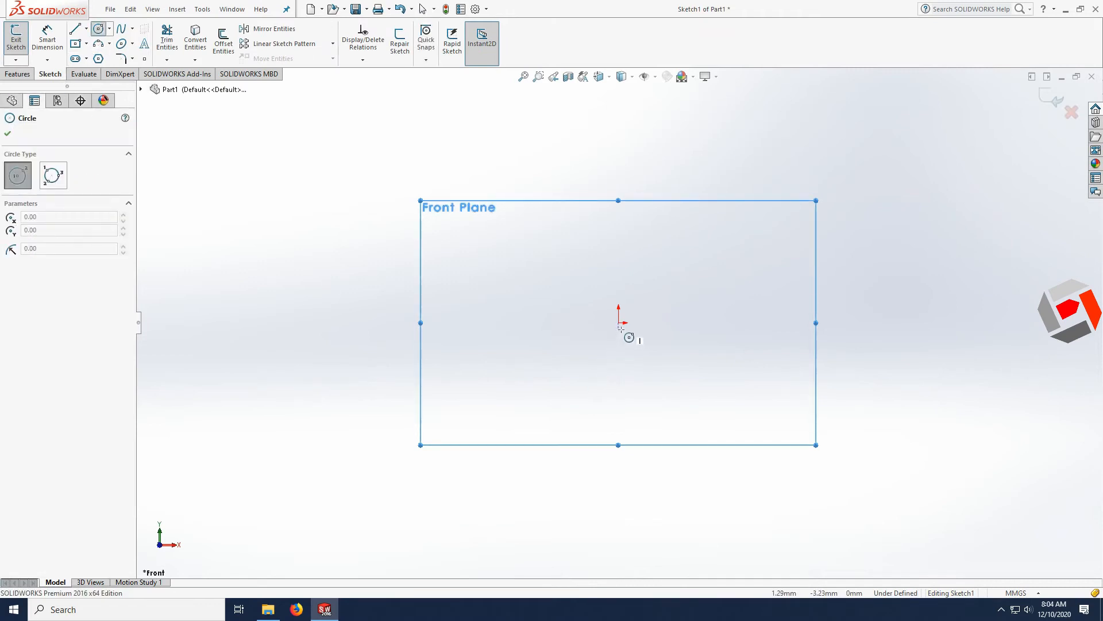
left_click(618, 322)
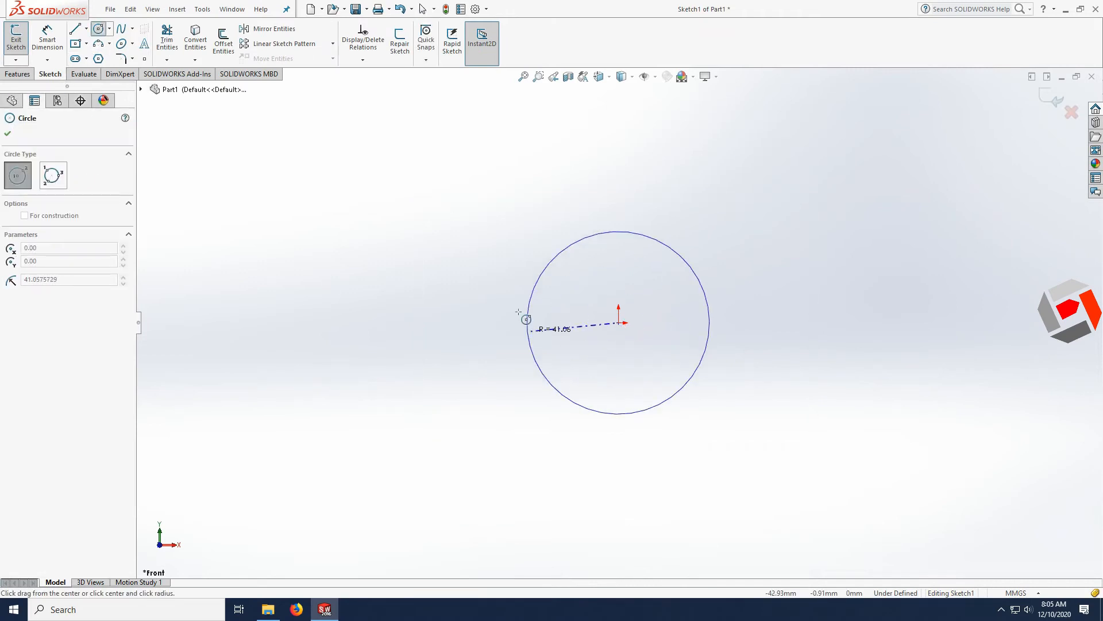
left_click(582, 366)
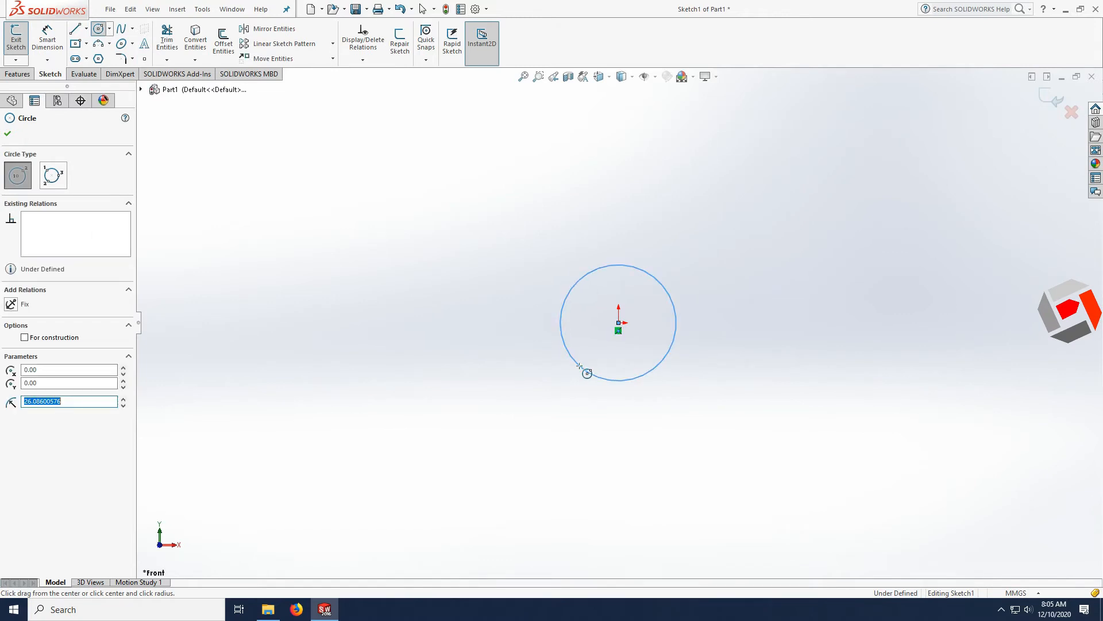
Dimension the circle's diameter and set it to 6 in
left_click(58, 49)
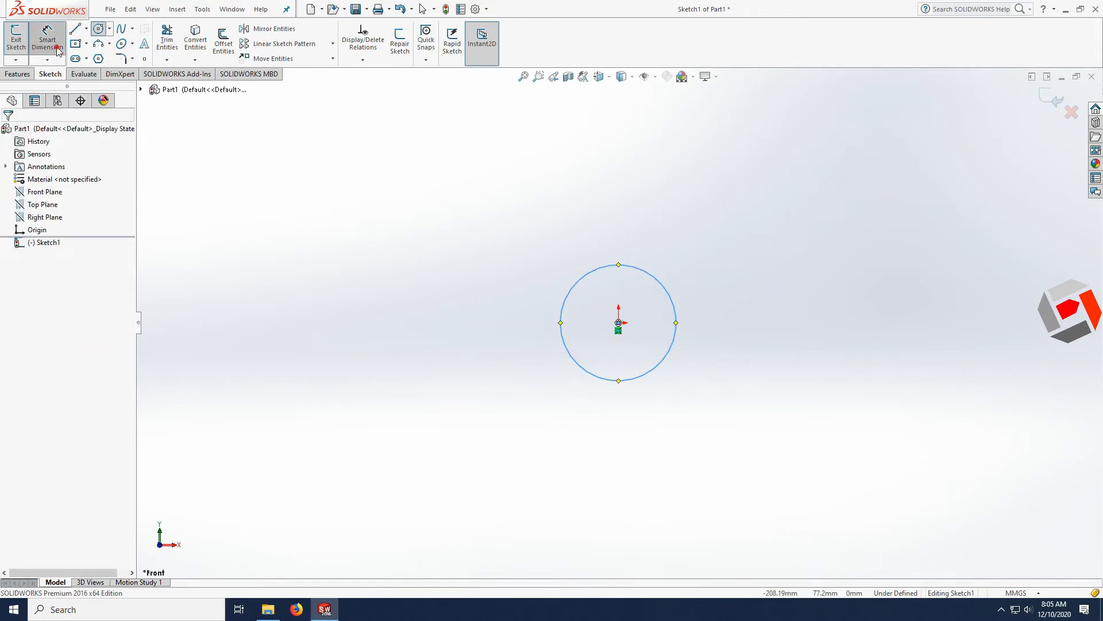
left_click(582, 374)
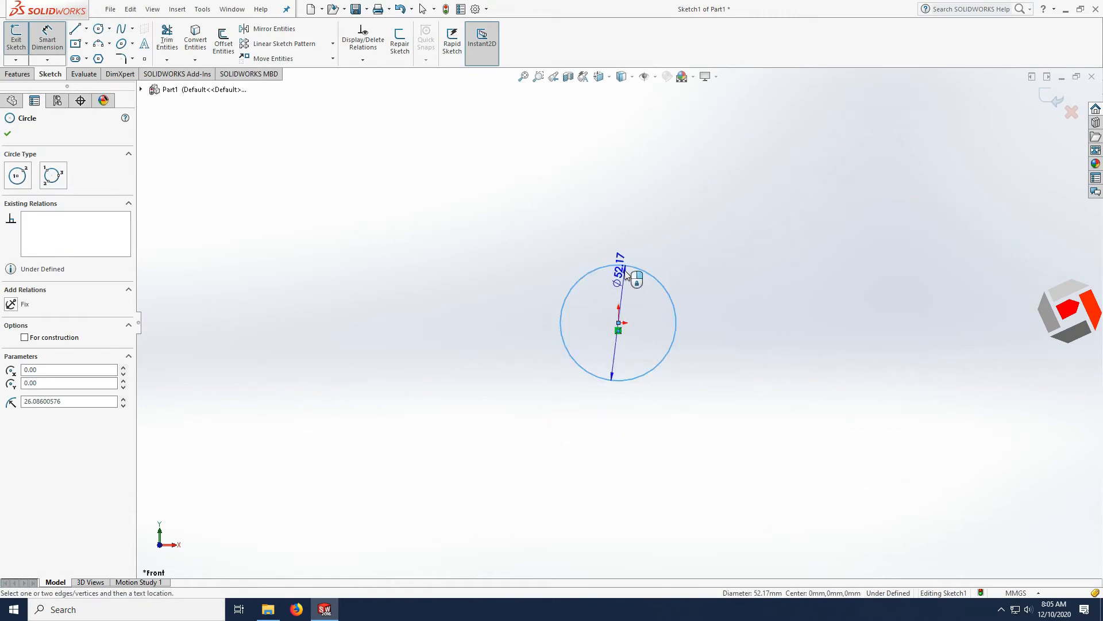
left_click(617, 404)
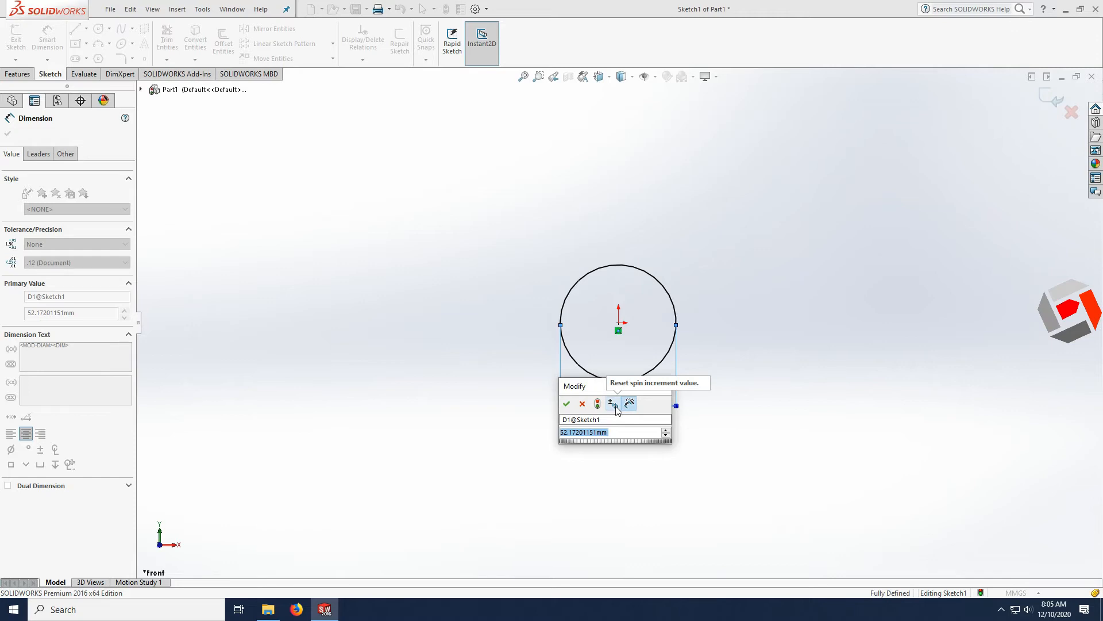
type("6 in")
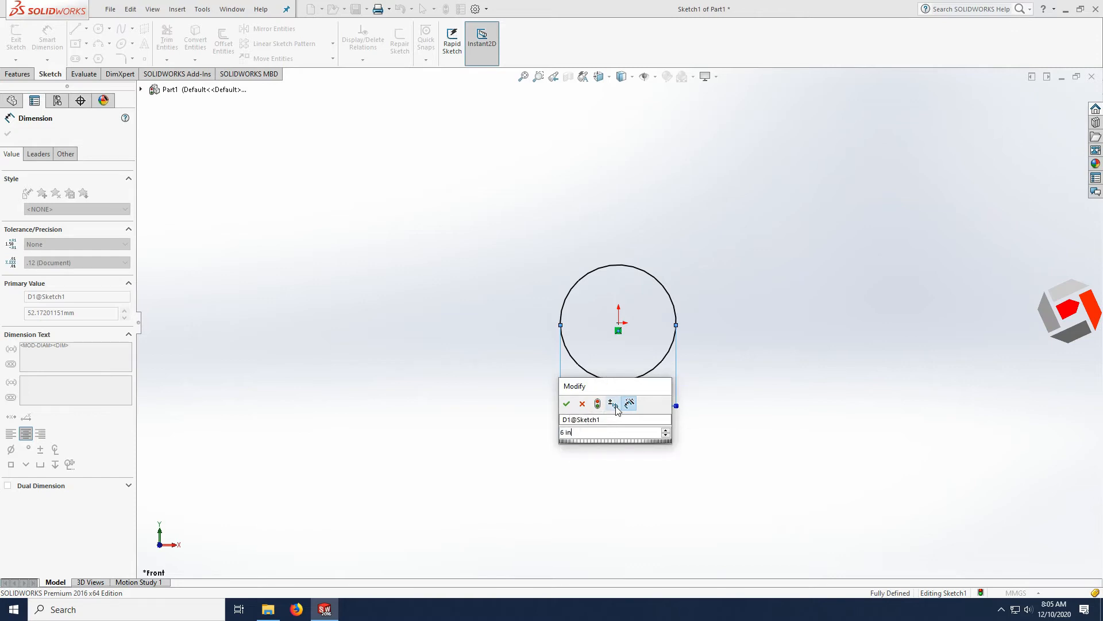
key("Return")
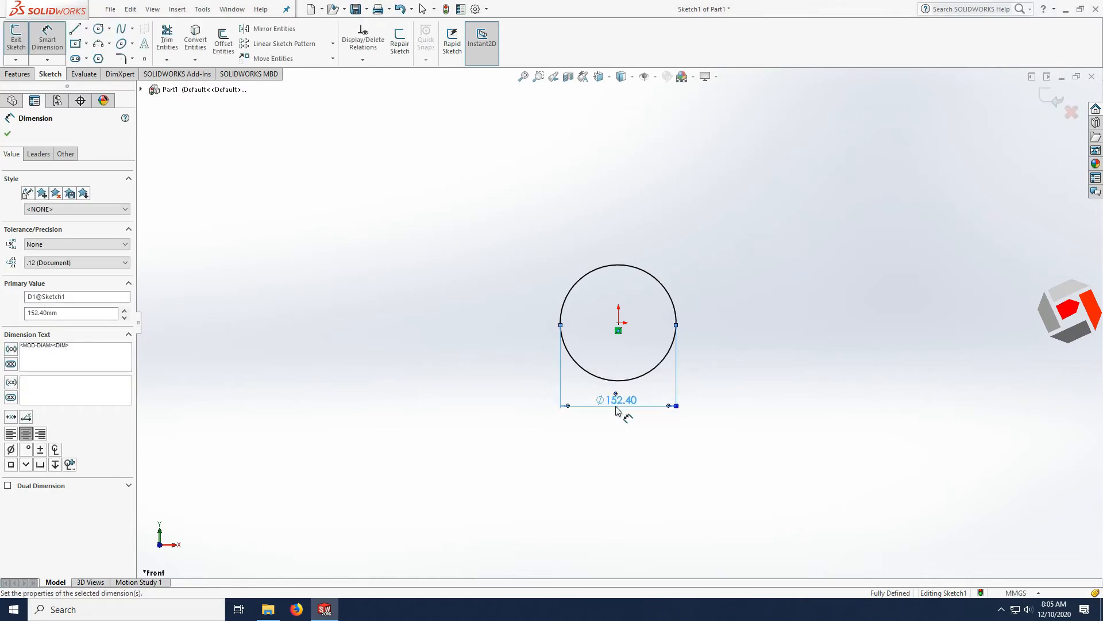
Sketch a larger concentric circle around the first one, centred on the origin, with a radius of about 95 mm
left_click(109, 30)
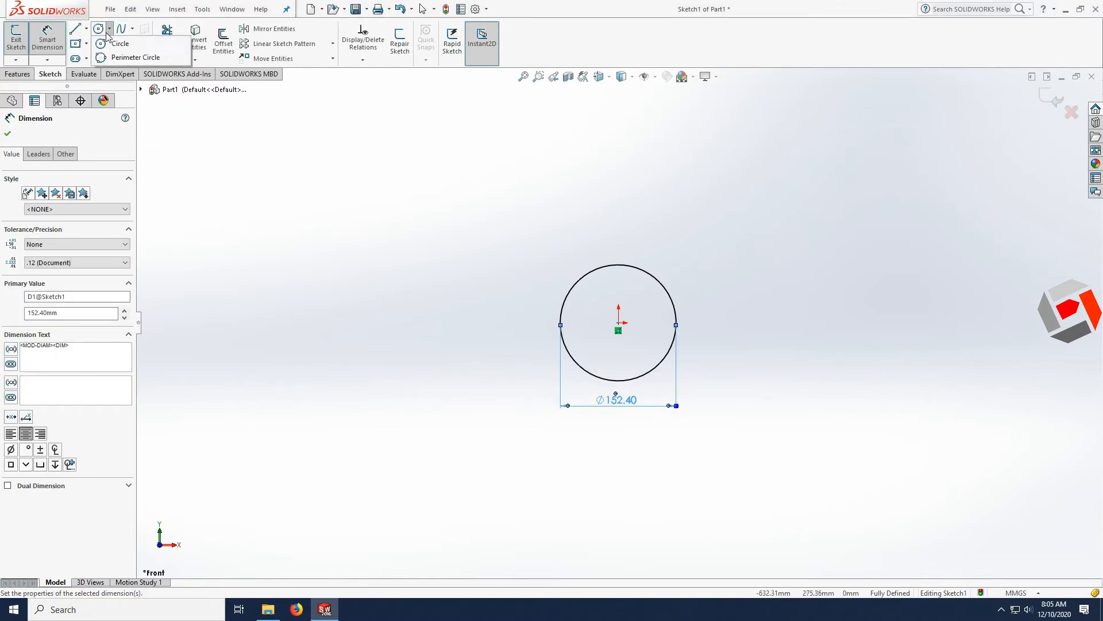
left_click(122, 44)
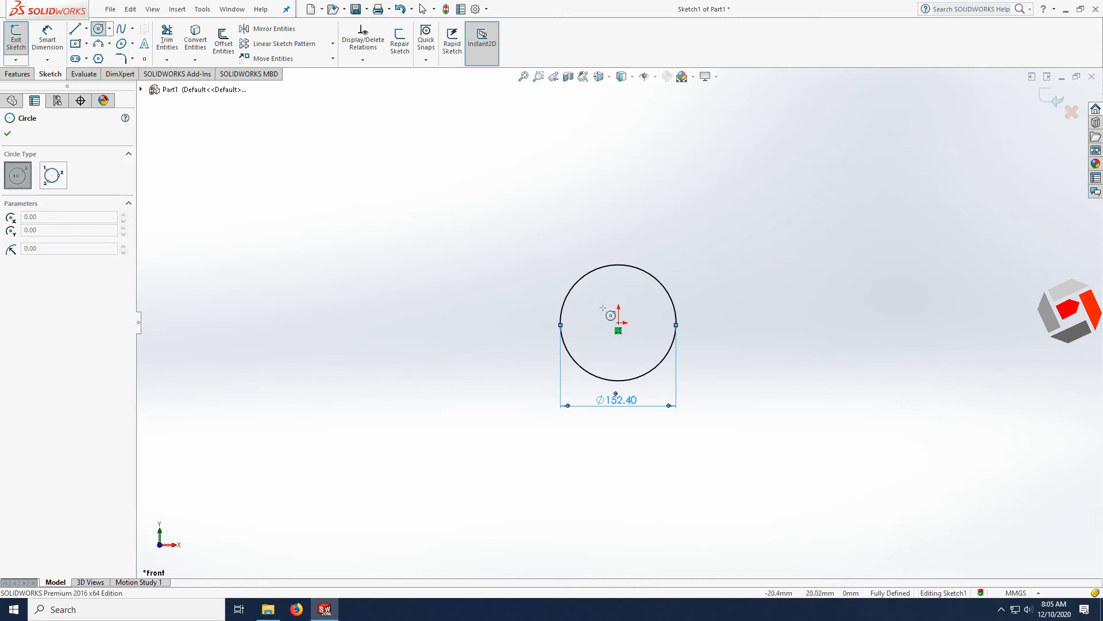
left_click(619, 323)
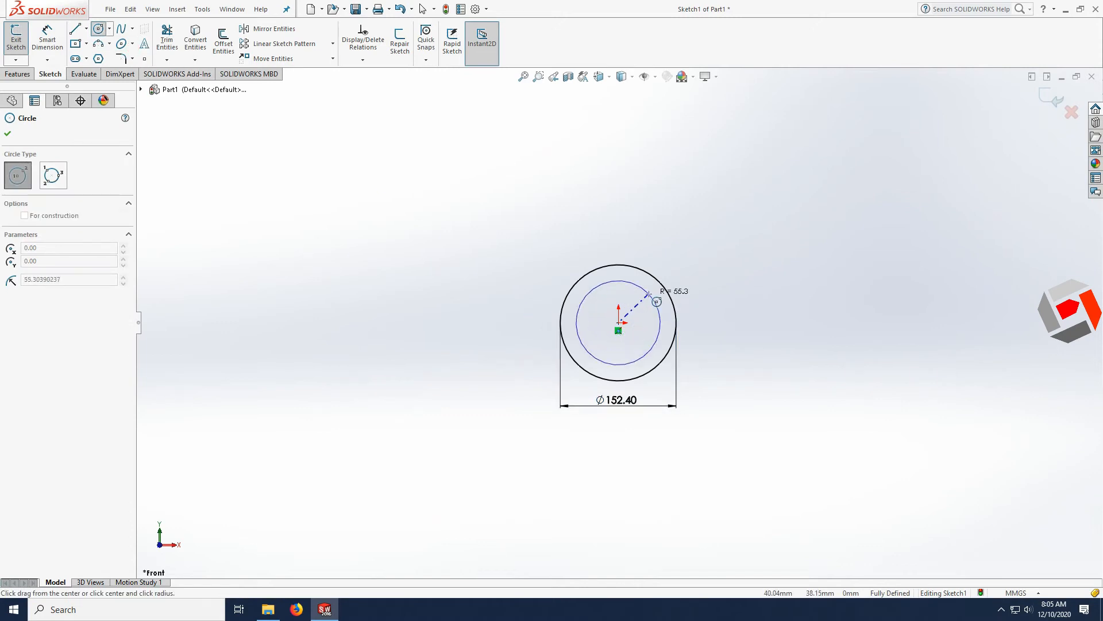
left_click(670, 272)
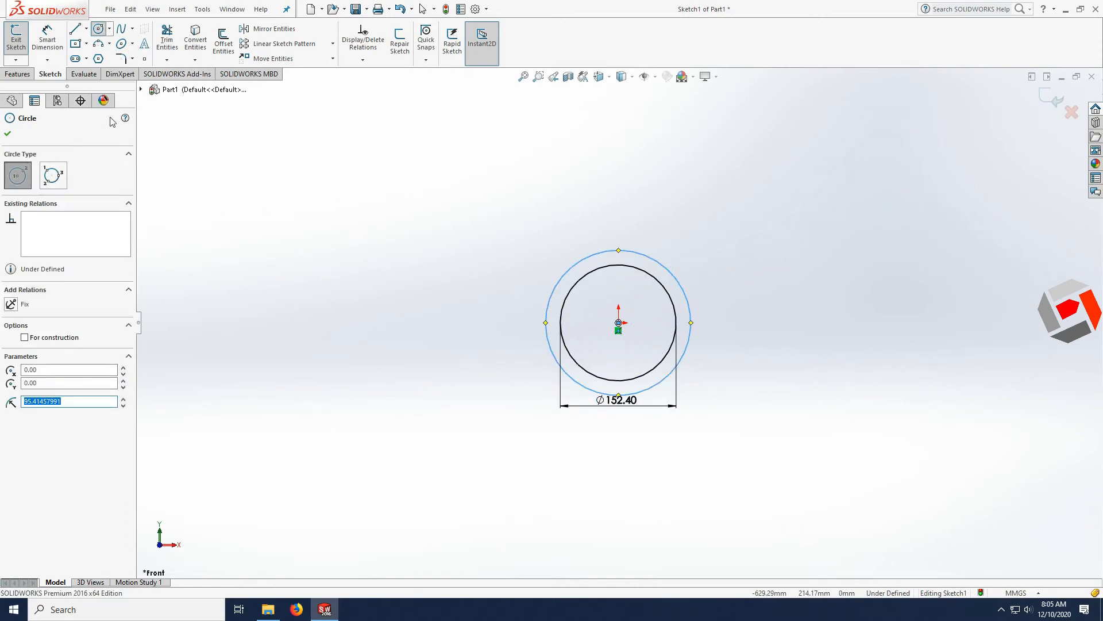
Dimension the gap between the inner and outer circles and set it to 20 mm
left_click(47, 39)
left_click(616, 263)
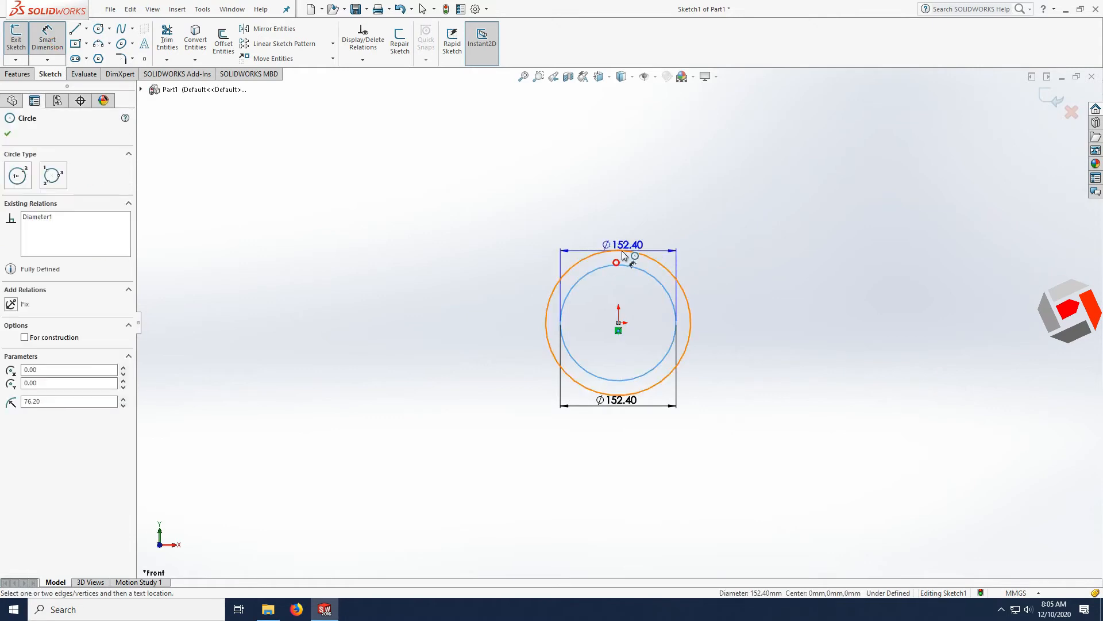
left_click(624, 255)
left_click(672, 229)
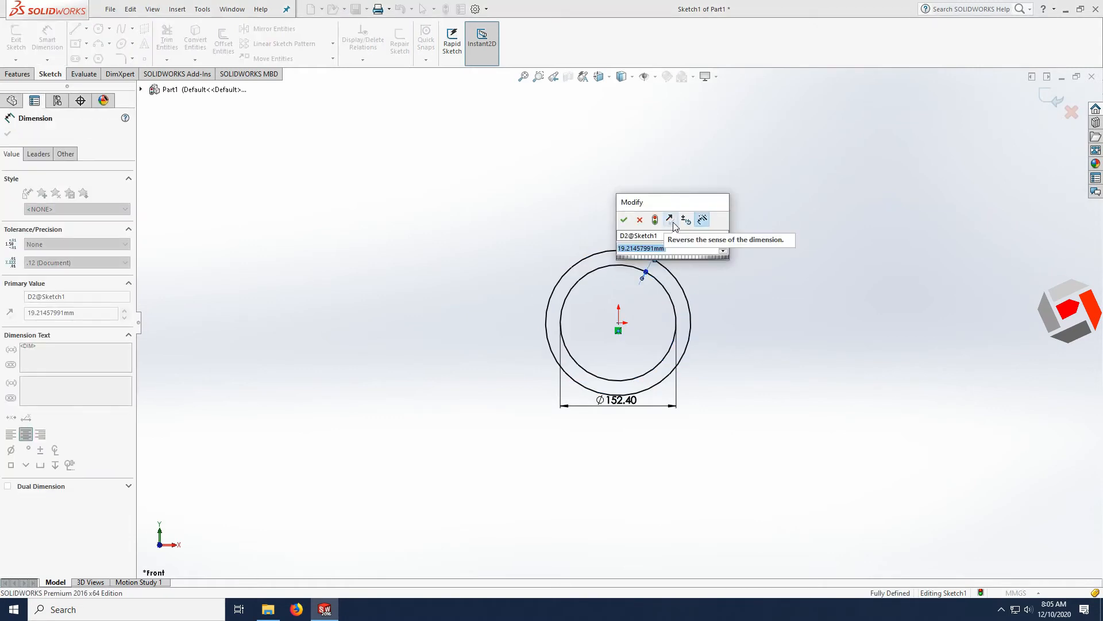
type("20")
key("Return")
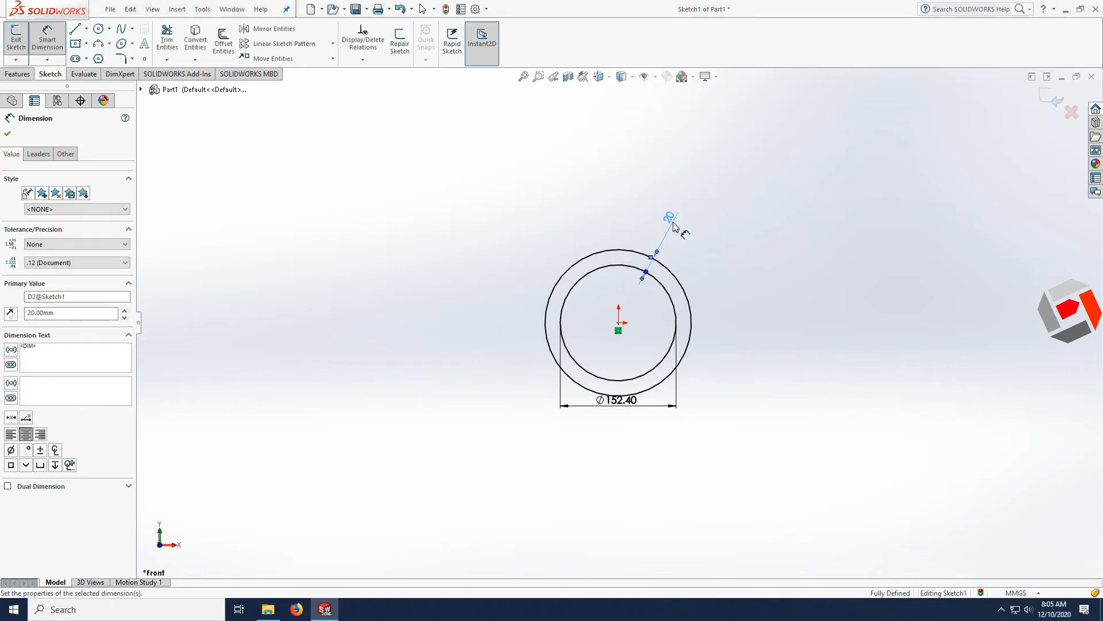
left_click(537, 241)
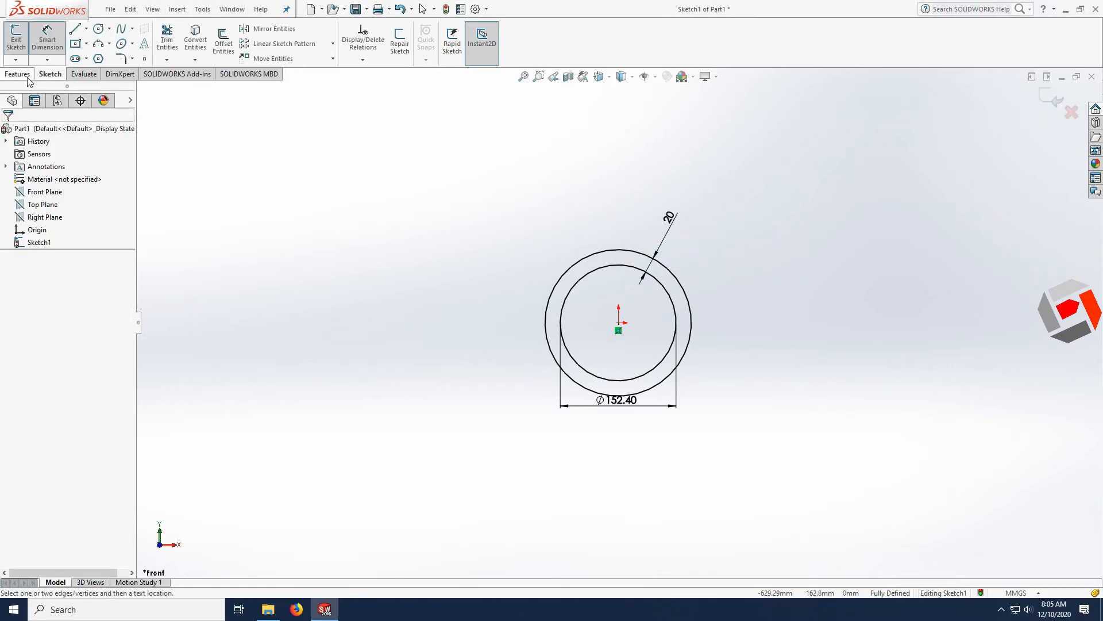
Extrude the ring profile as a blind boss 1000 mm deep to form the pipe
left_click(19, 74)
left_click(22, 47)
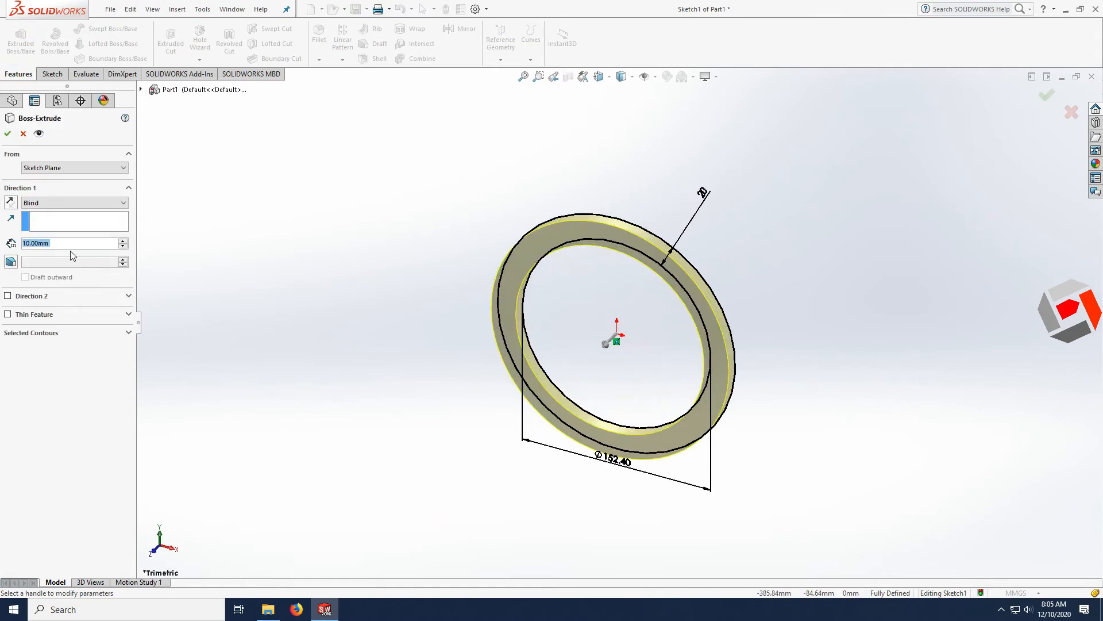
type("1000")
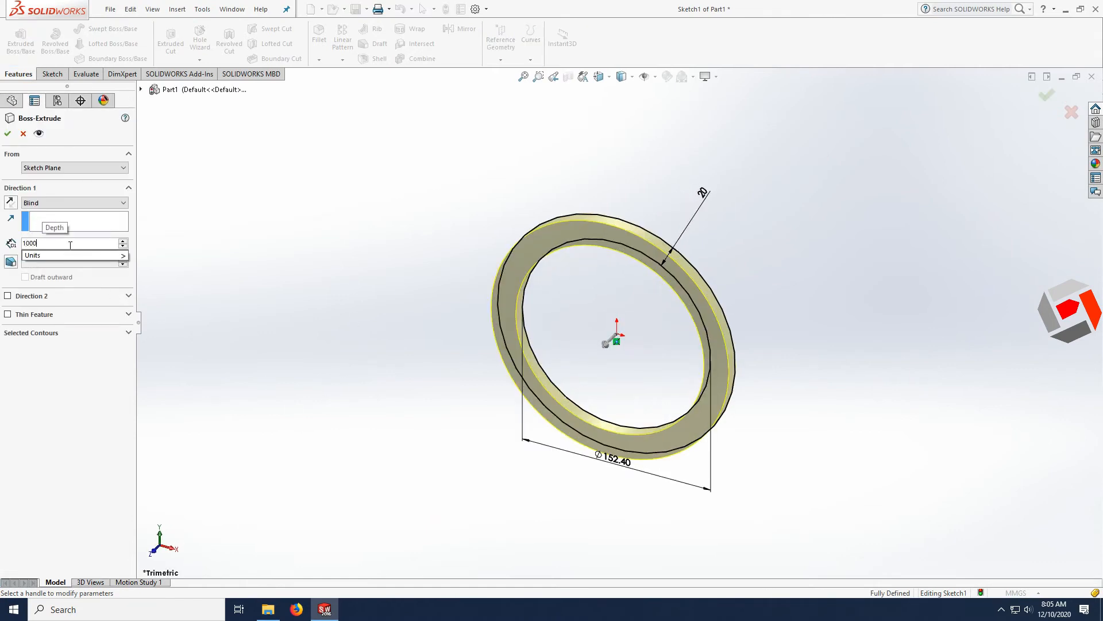
key("Return")
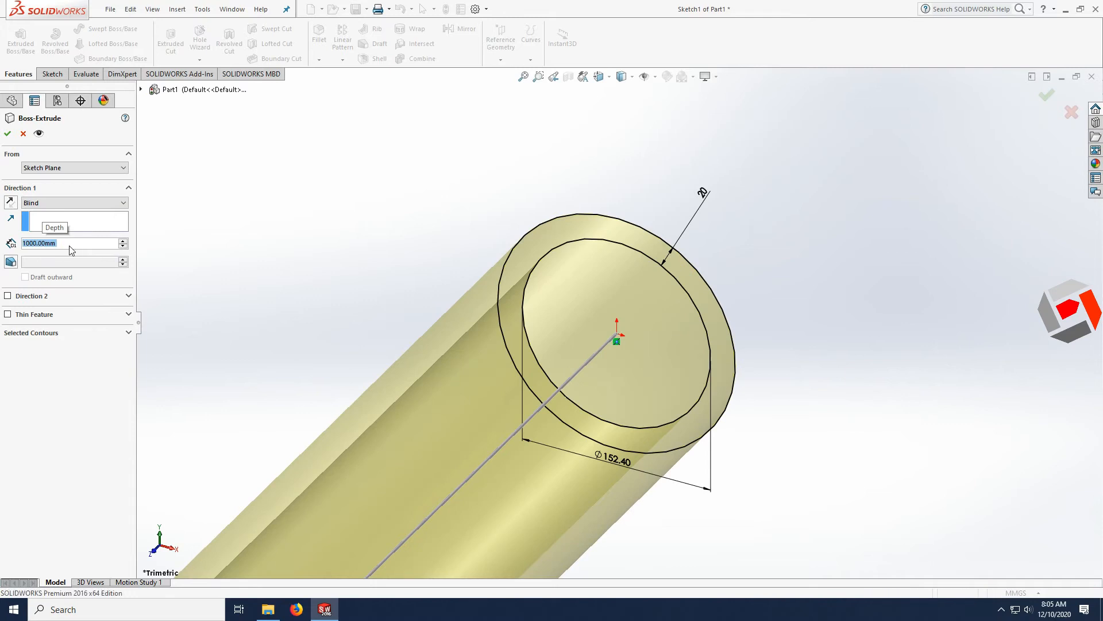
scroll(444, 204, "down", 7)
scroll(450, 202, "up", 16)
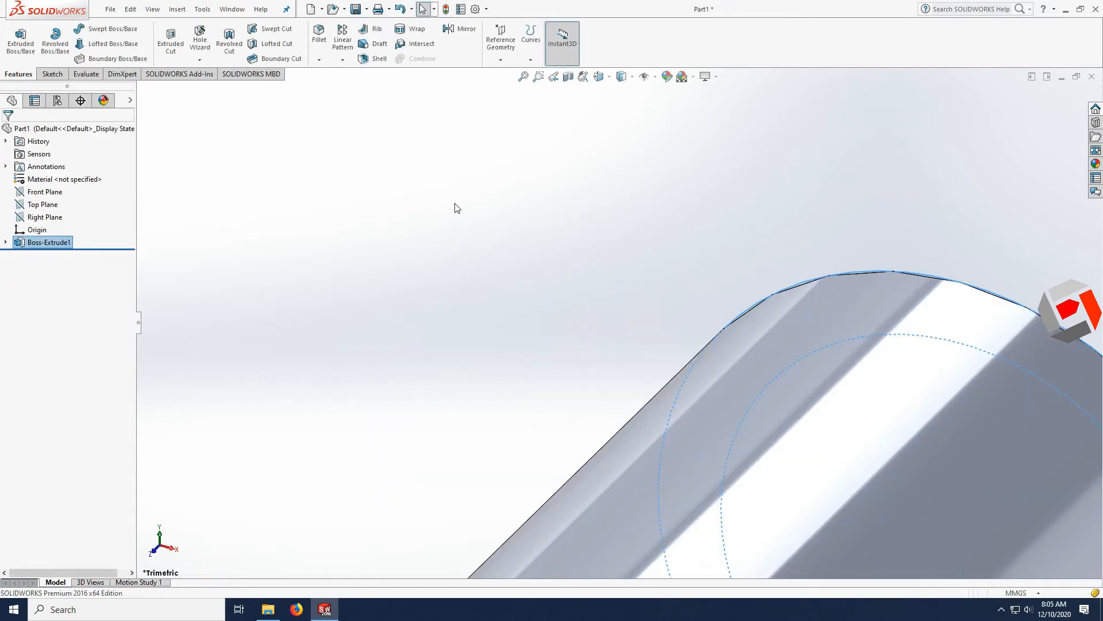
scroll(580, 337, "down", 2)
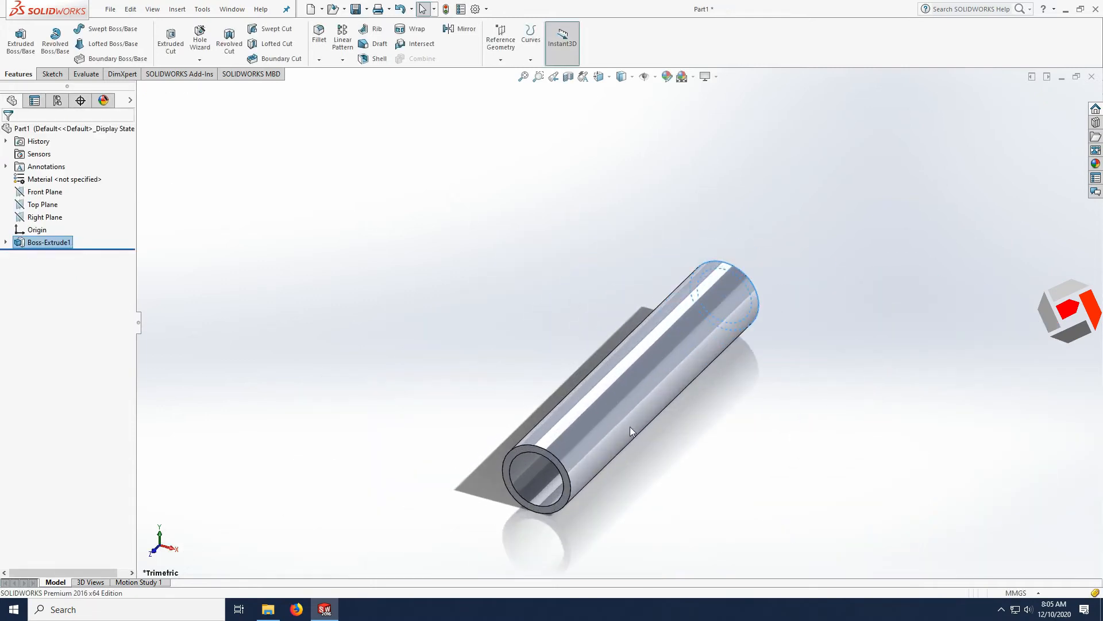
mouse_move(657, 443)
middle_mouse_down()
mouse_move(602, 383)
mouse_move(678, 362)
mouse_move(646, 394)
mouse_move(660, 424)
middle_mouse_up()
scroll(661, 402, "down", 3)
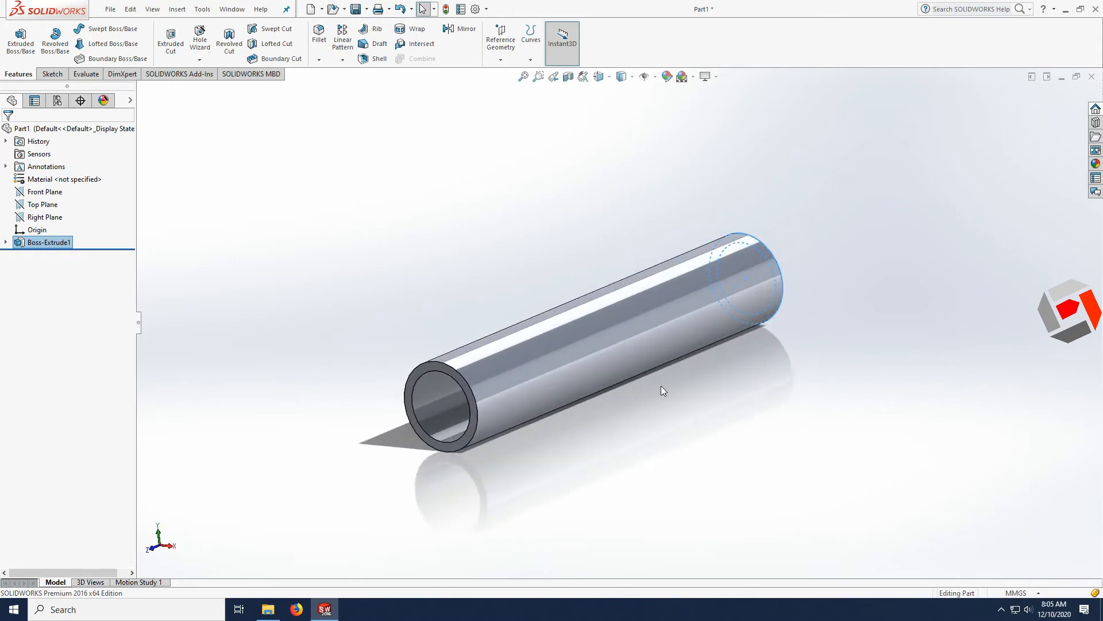
left_click(777, 363)
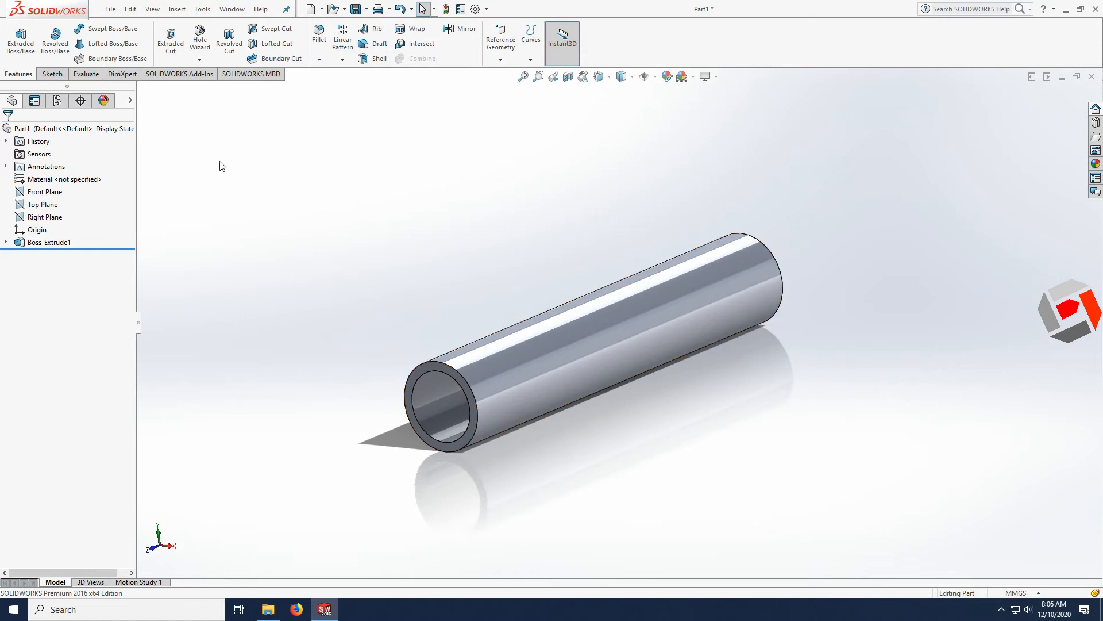
Load the SOLIDWORKS Simulation add-in
left_click(486, 9)
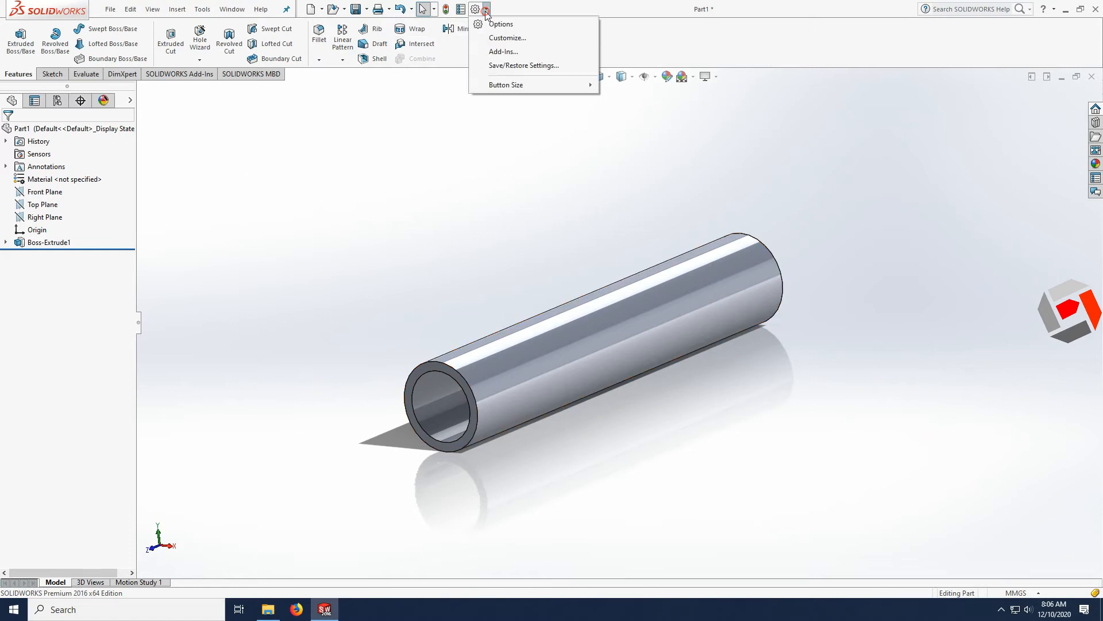
left_click(201, 73)
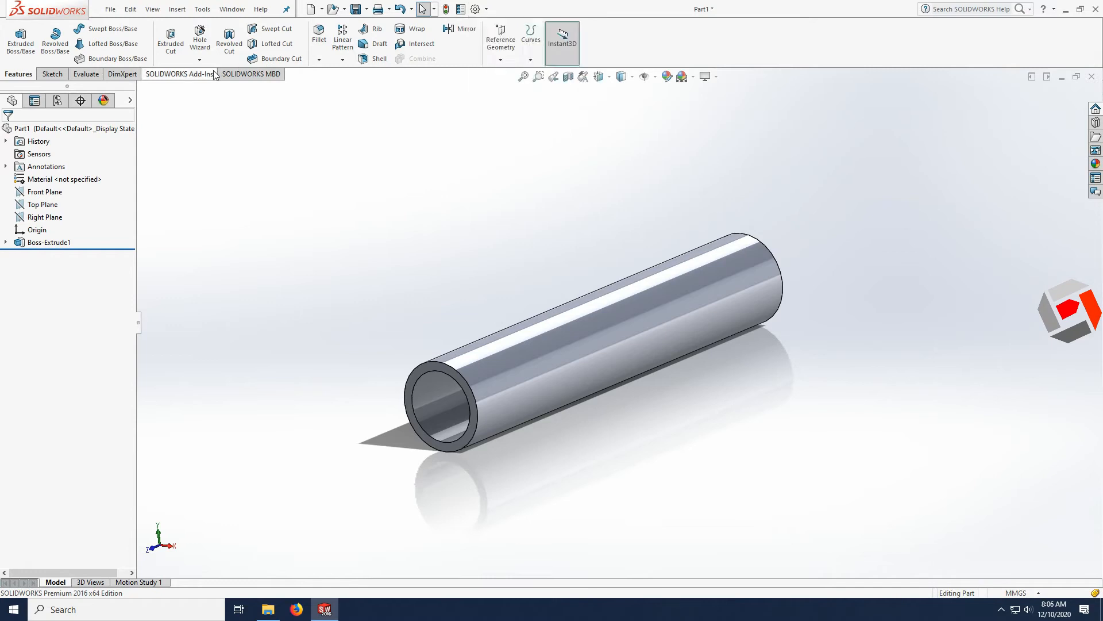
left_click(227, 54)
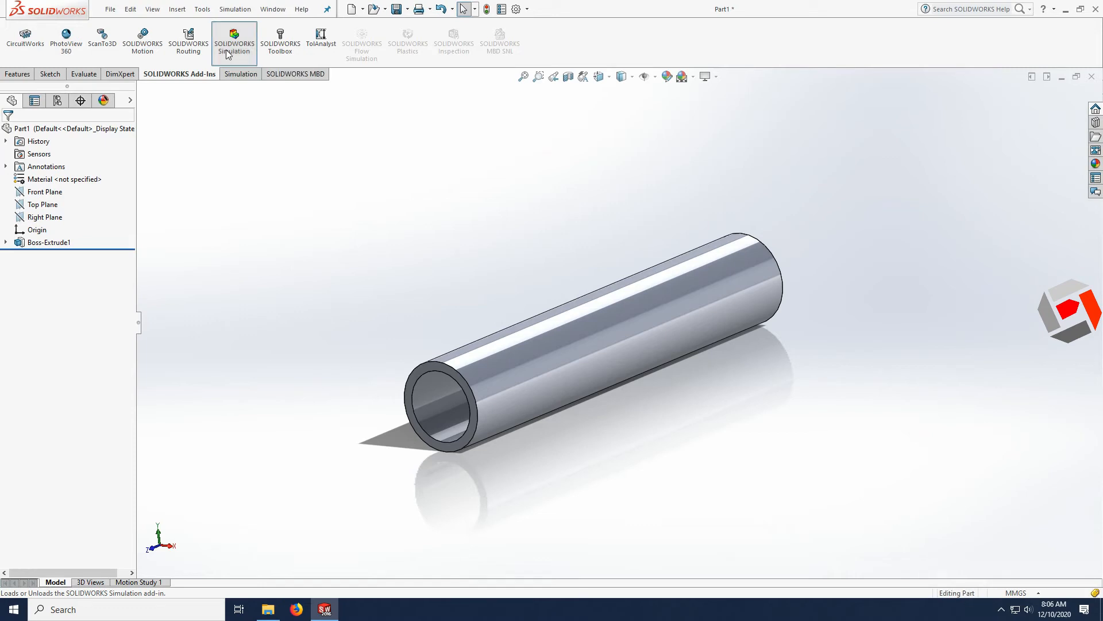
Create a new simulation study of type Thermal for the pipe, keeping the default study name
left_click(242, 74)
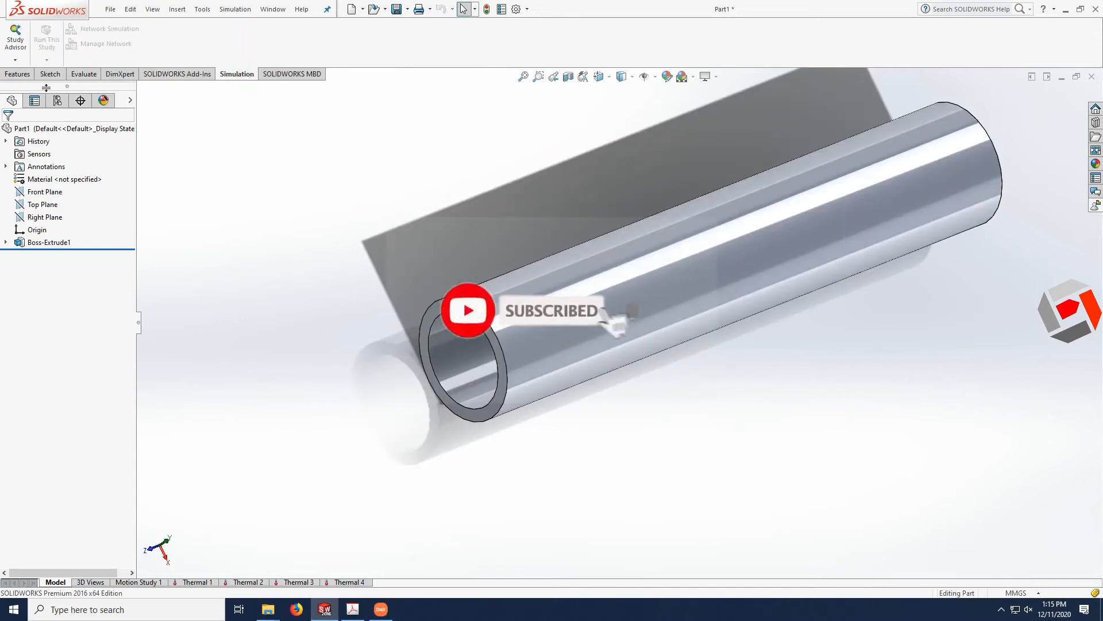
left_click(20, 63)
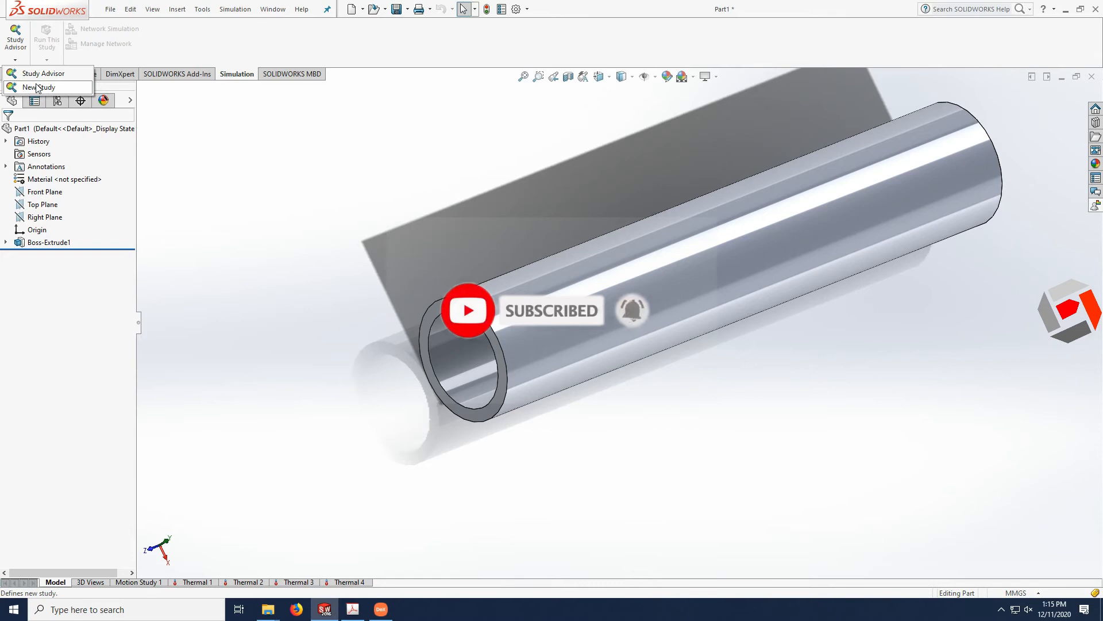
left_click(38, 87)
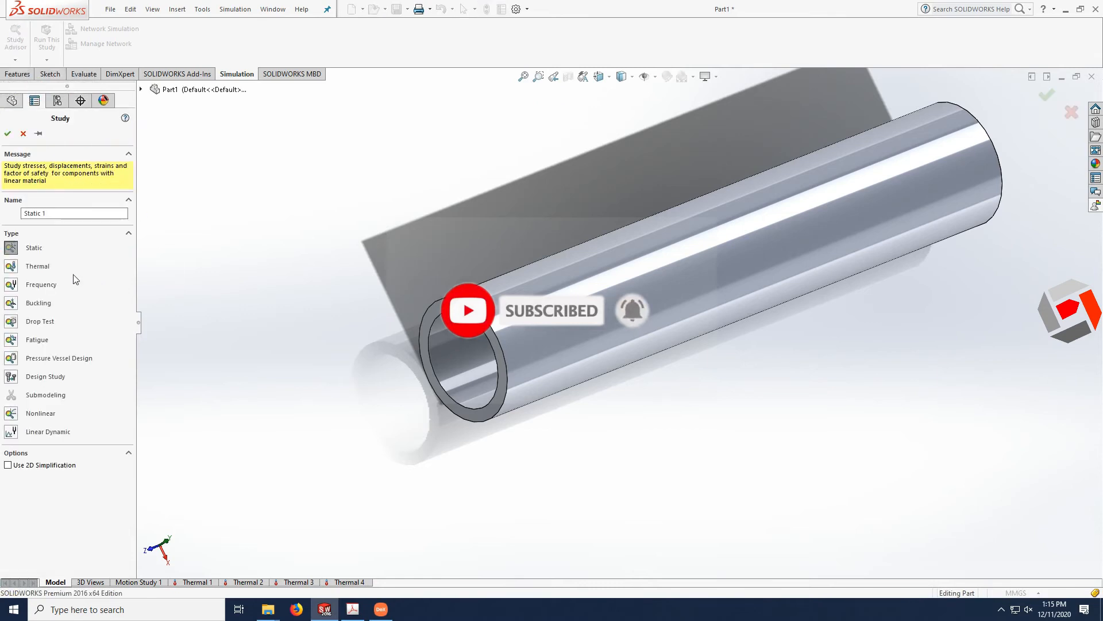
left_click(12, 266)
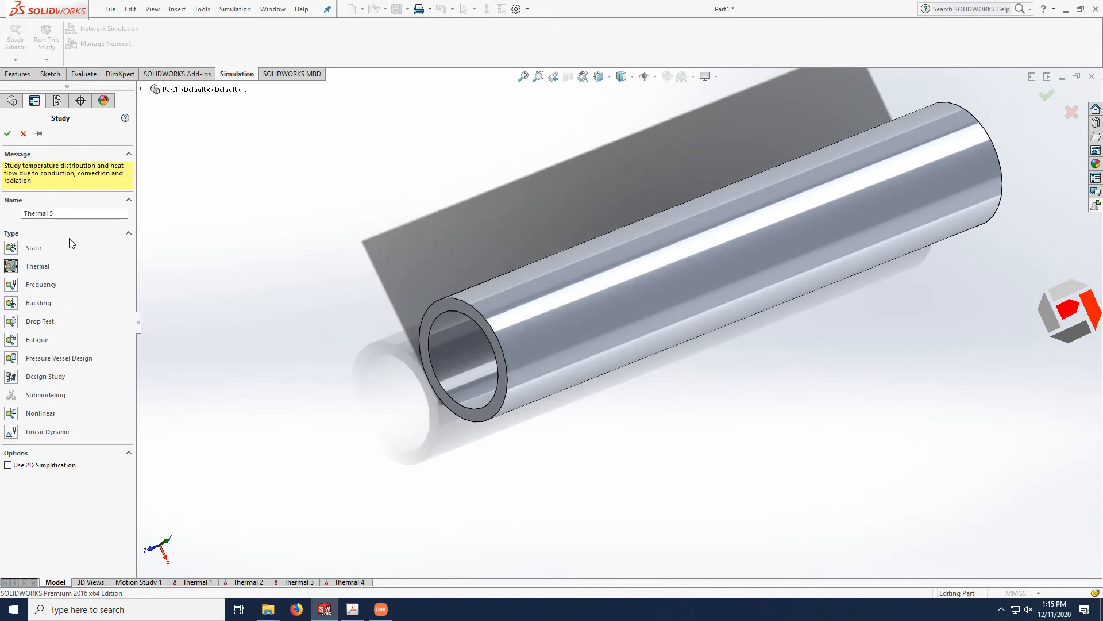
left_click(60, 214)
left_click_drag(52, 214, 26, 217)
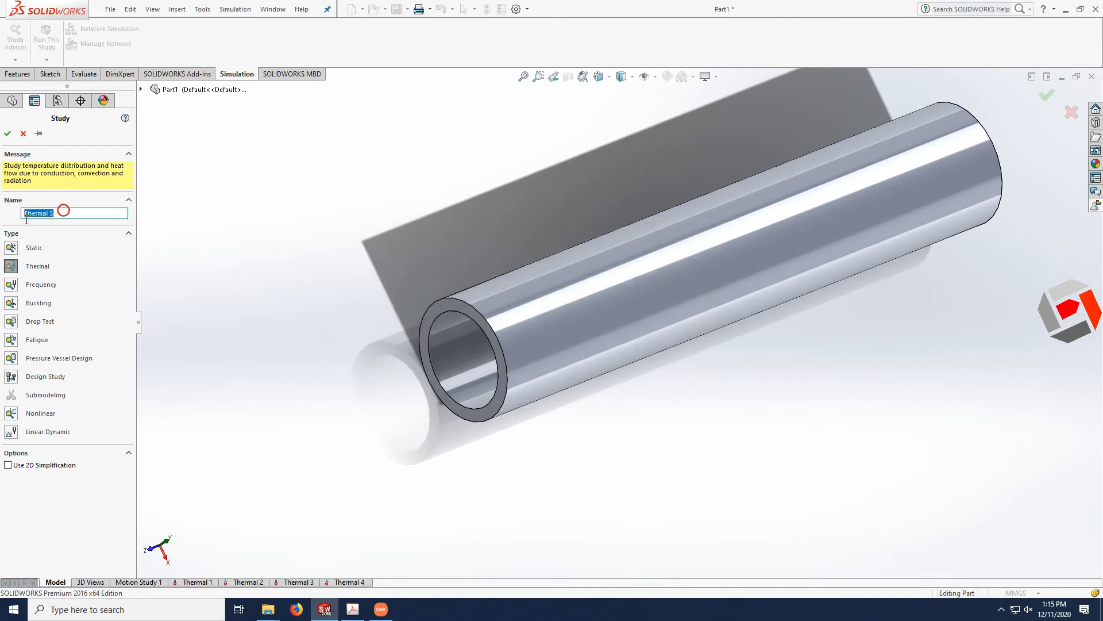
left_click(8, 133)
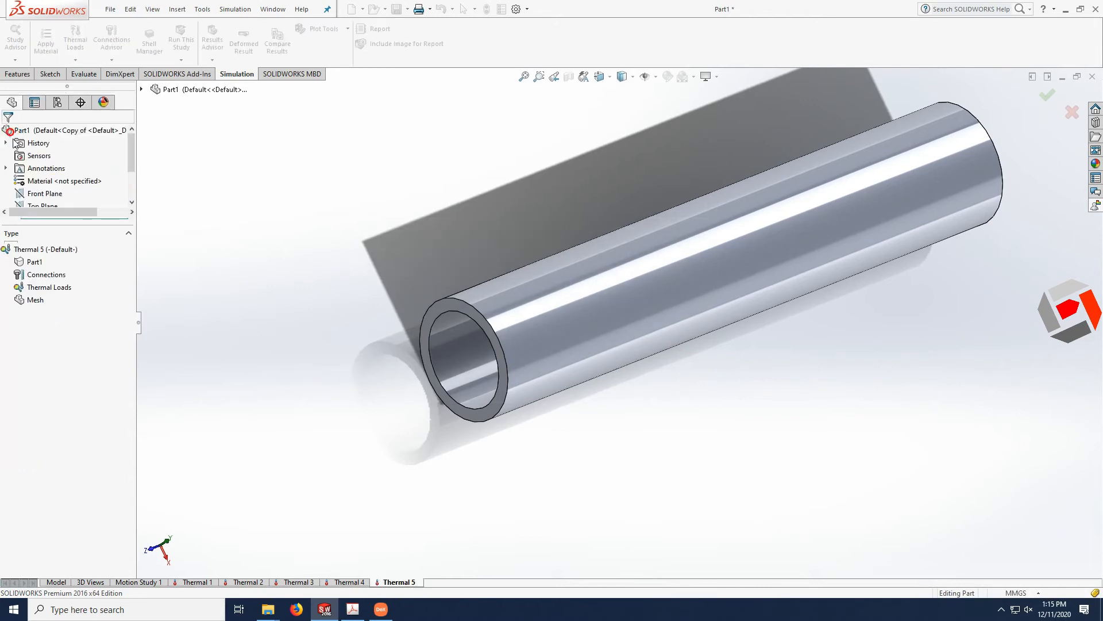
Apply AISI 304 steel as the pipe's material in the thermal study
right_click(38, 263)
left_click(100, 276)
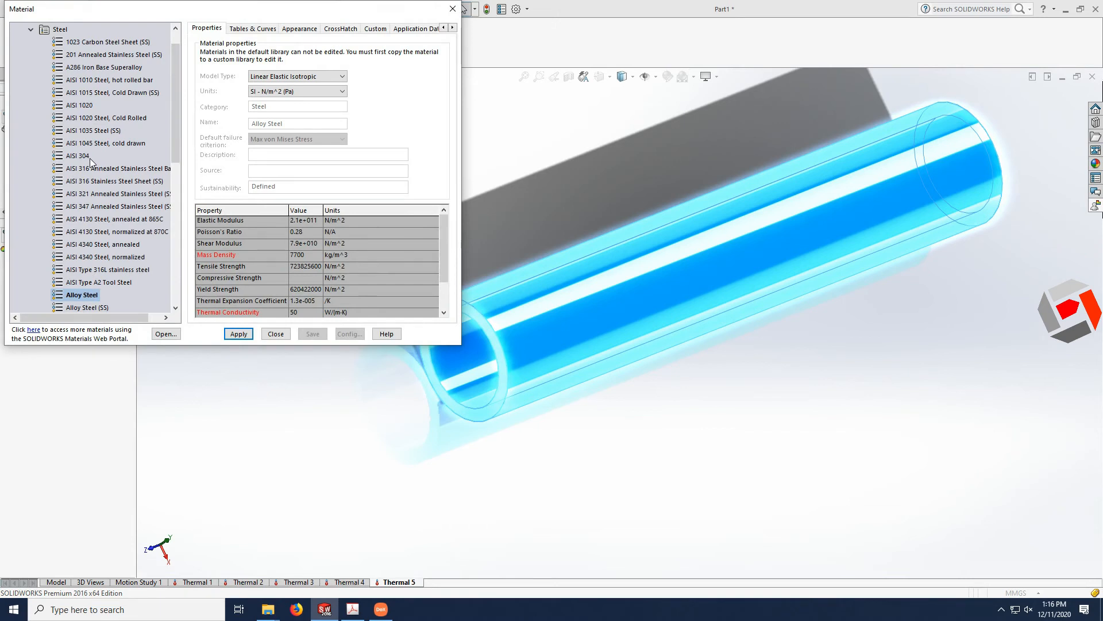
left_click(89, 157)
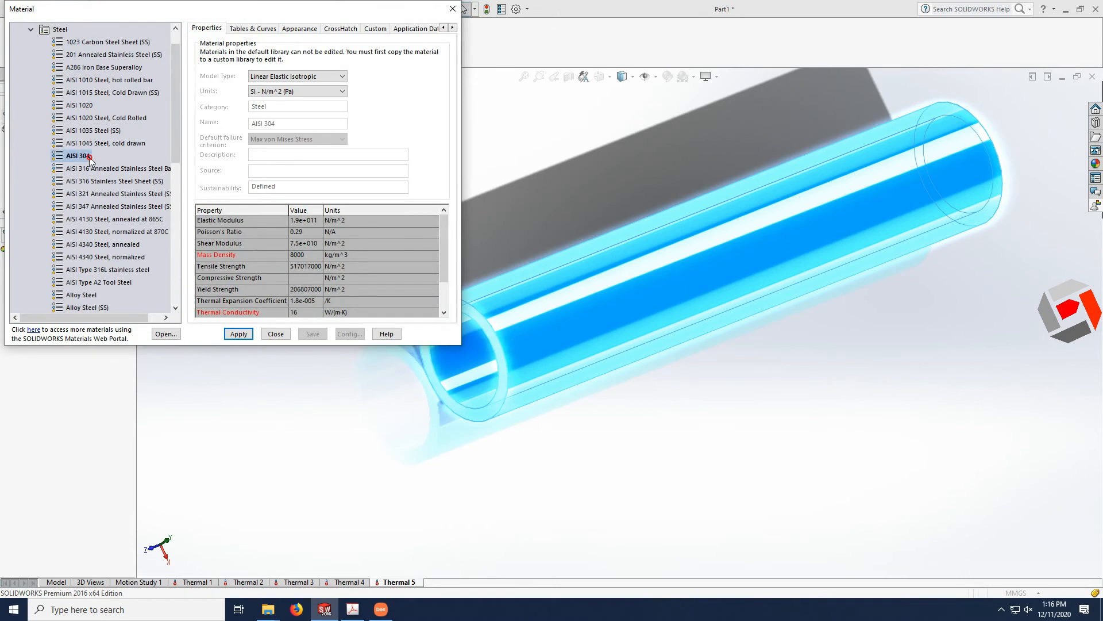
left_click(238, 333)
left_click(274, 334)
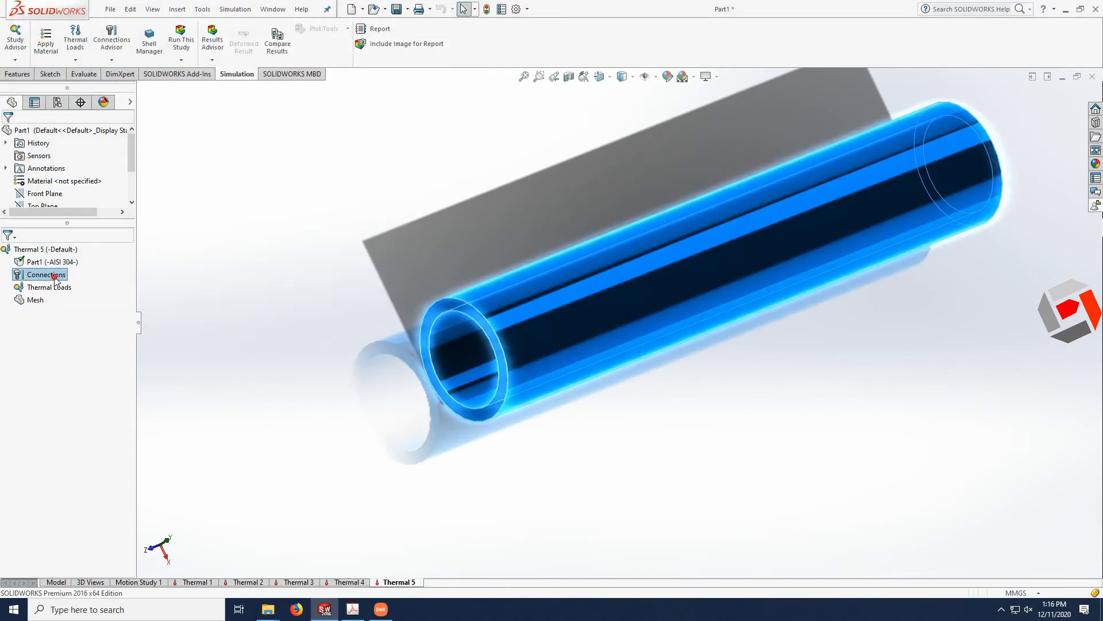
Define a manually selected contact set of type Bonded between the pipe's two annular end faces
right_click(56, 279)
left_click(85, 287)
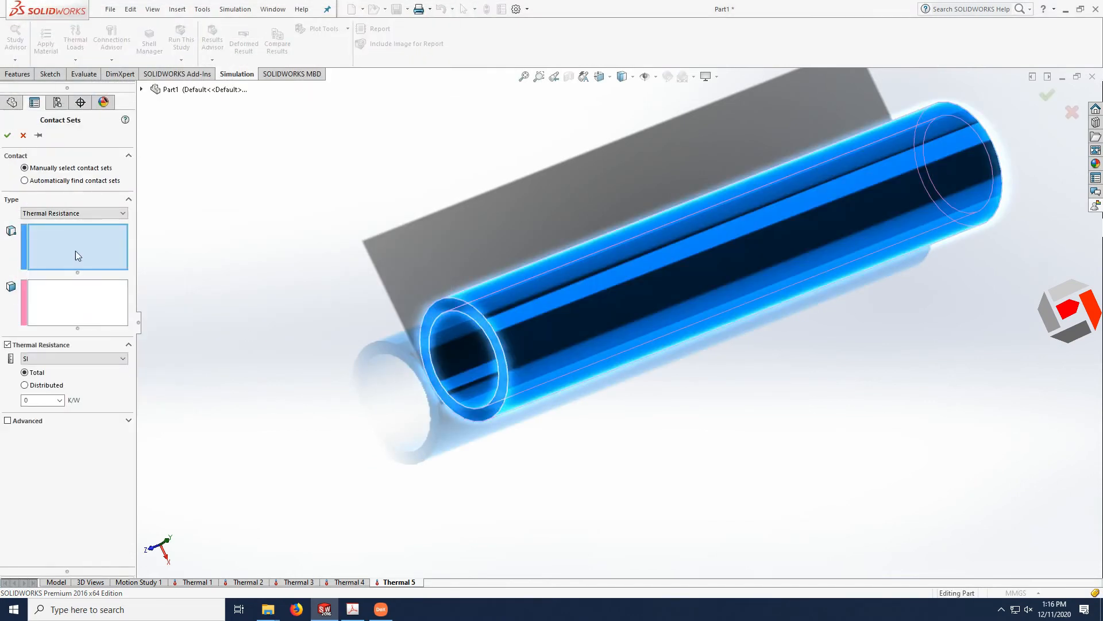
left_click(78, 216)
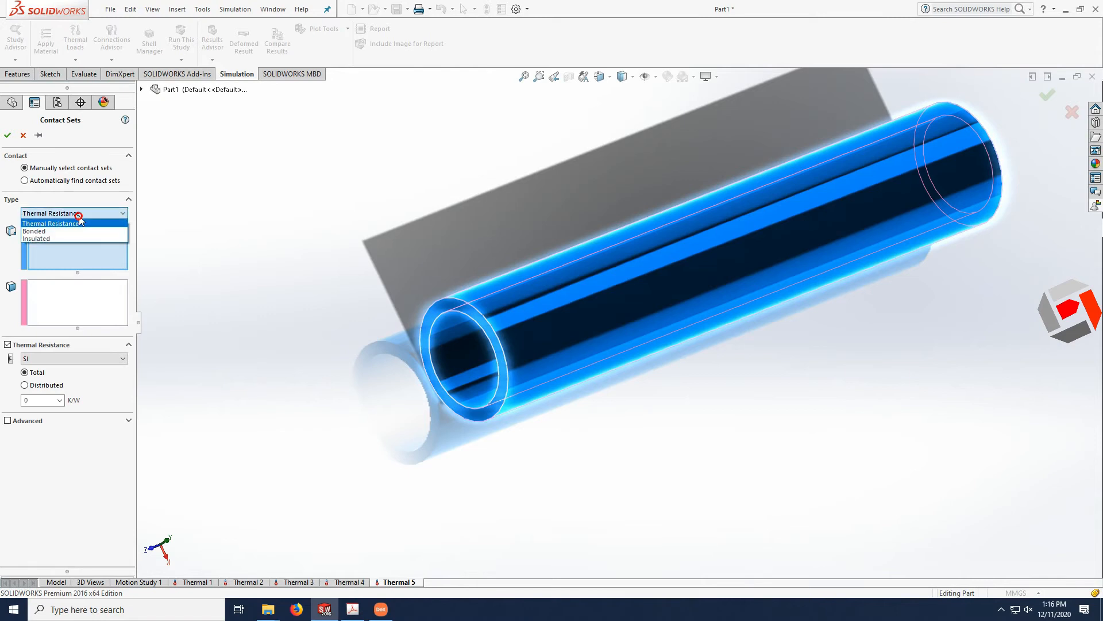
left_click(50, 232)
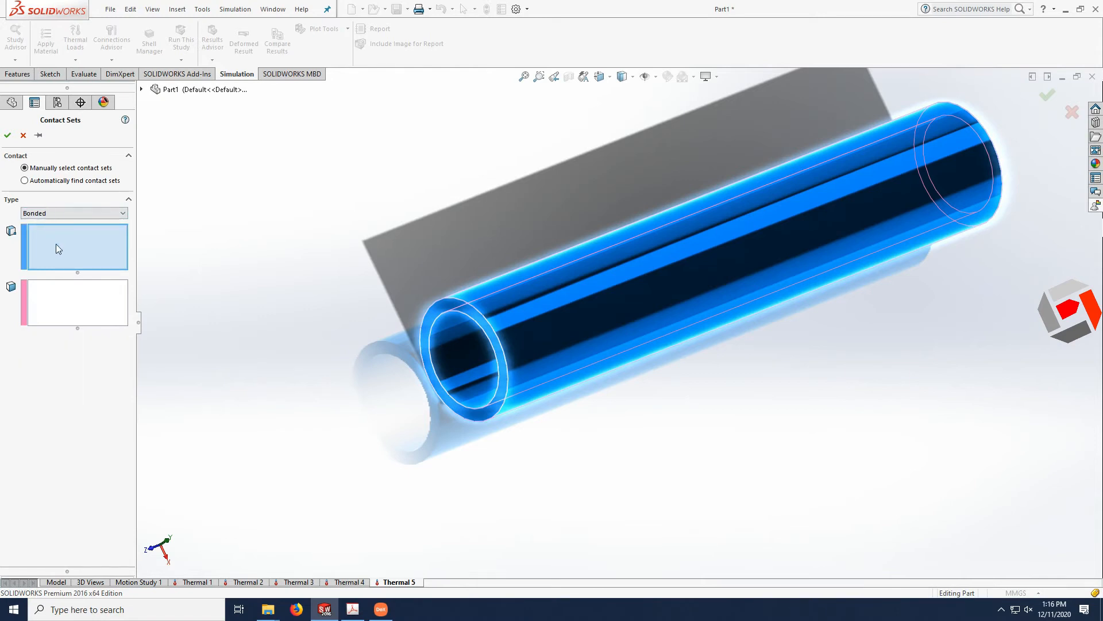
left_click(485, 322)
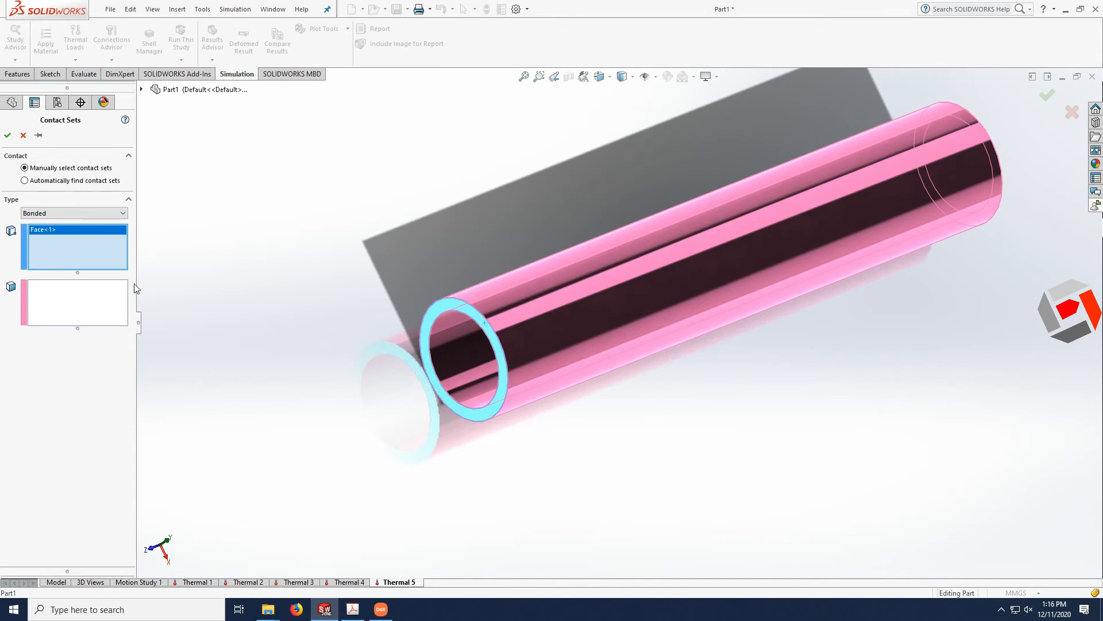
left_click(73, 303)
middle_click_drag(856, 233, 863, 264)
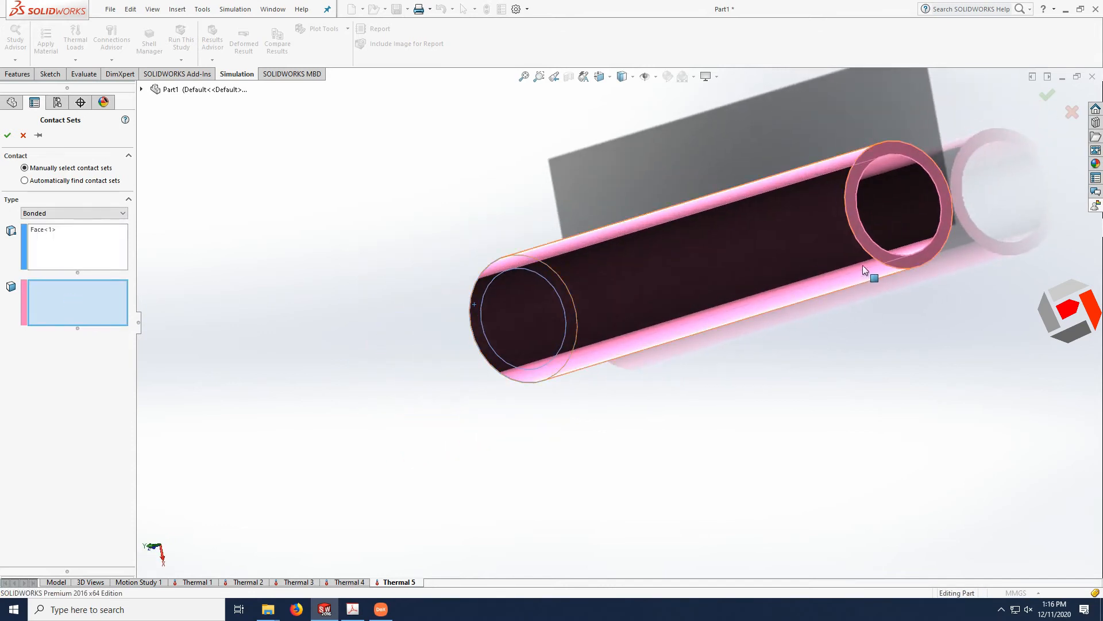
left_click(879, 252)
right_click(879, 252)
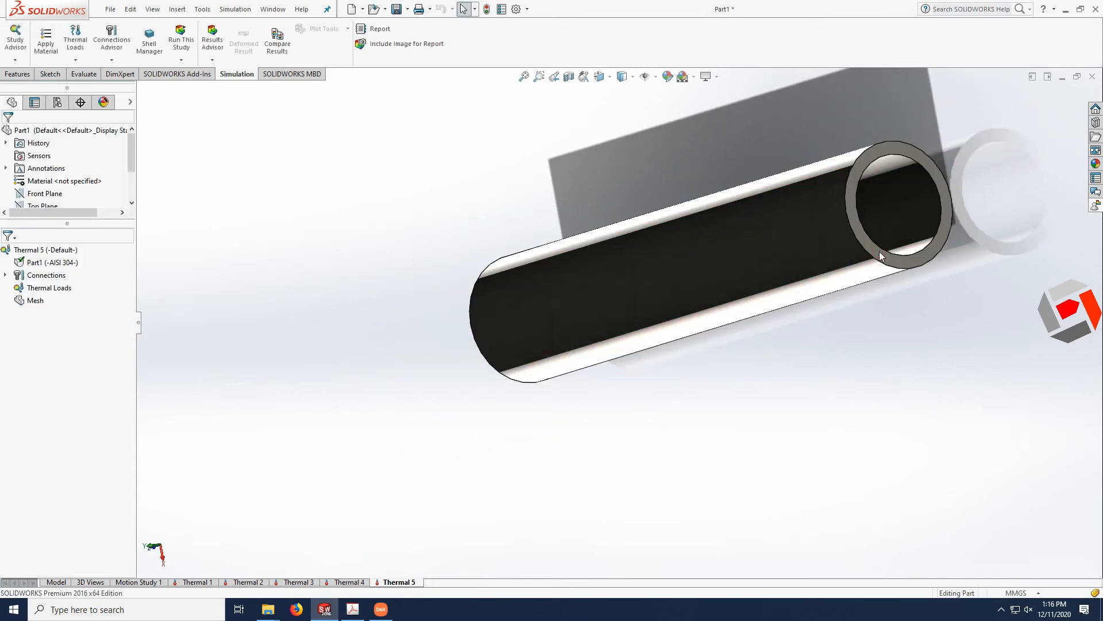
middle_click_drag(632, 299, 765, 278)
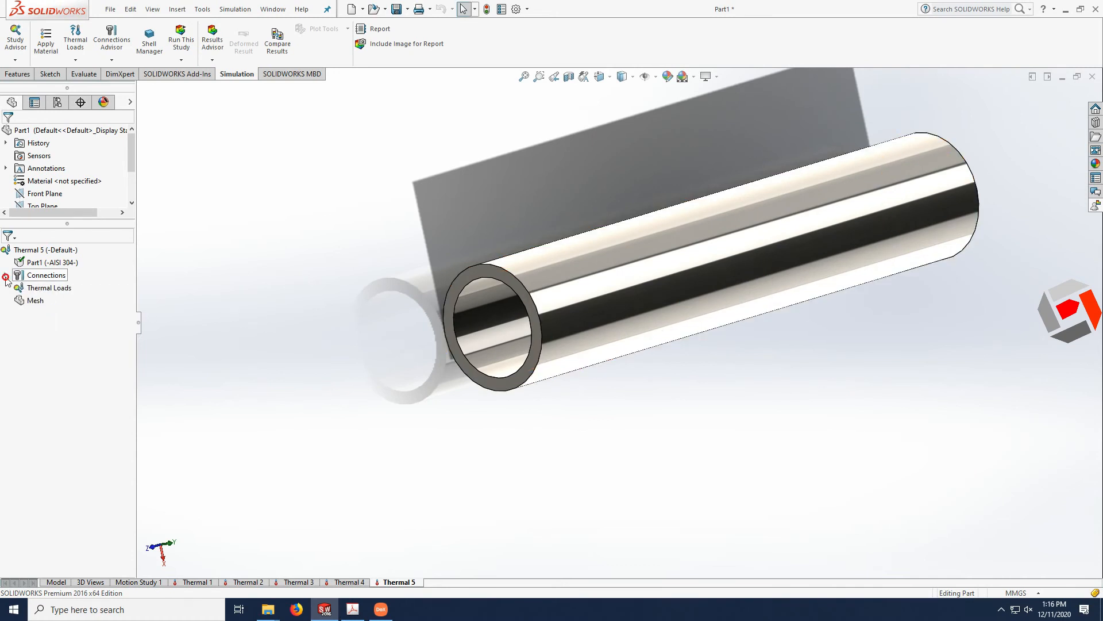
Apply a 100 °C temperature load to the annular face at one end of the pipe
left_click(40, 287)
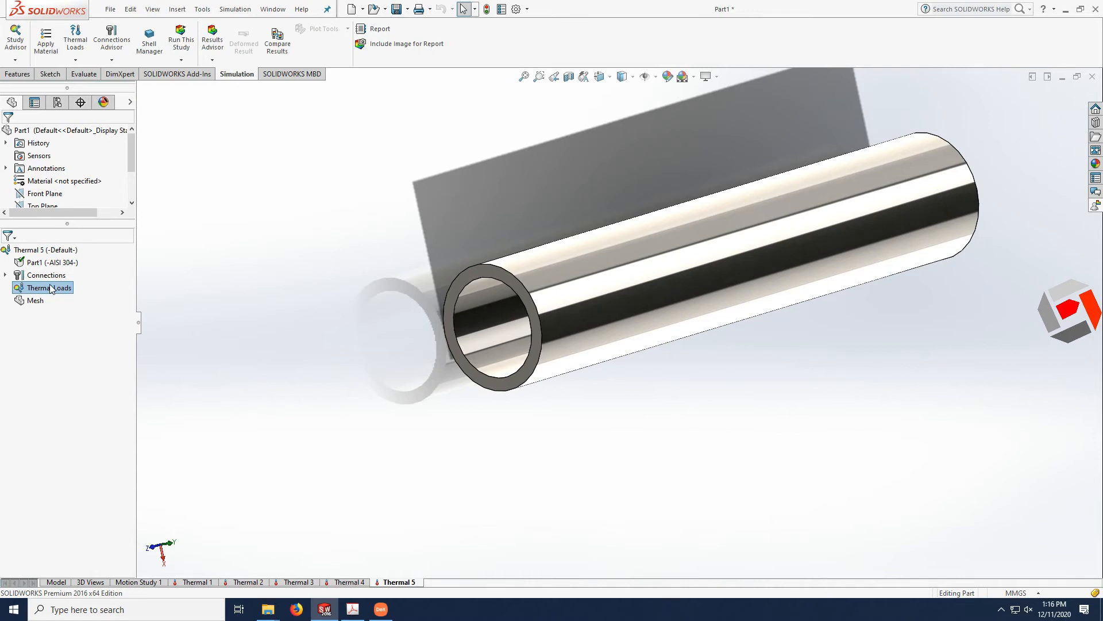
right_click(51, 289)
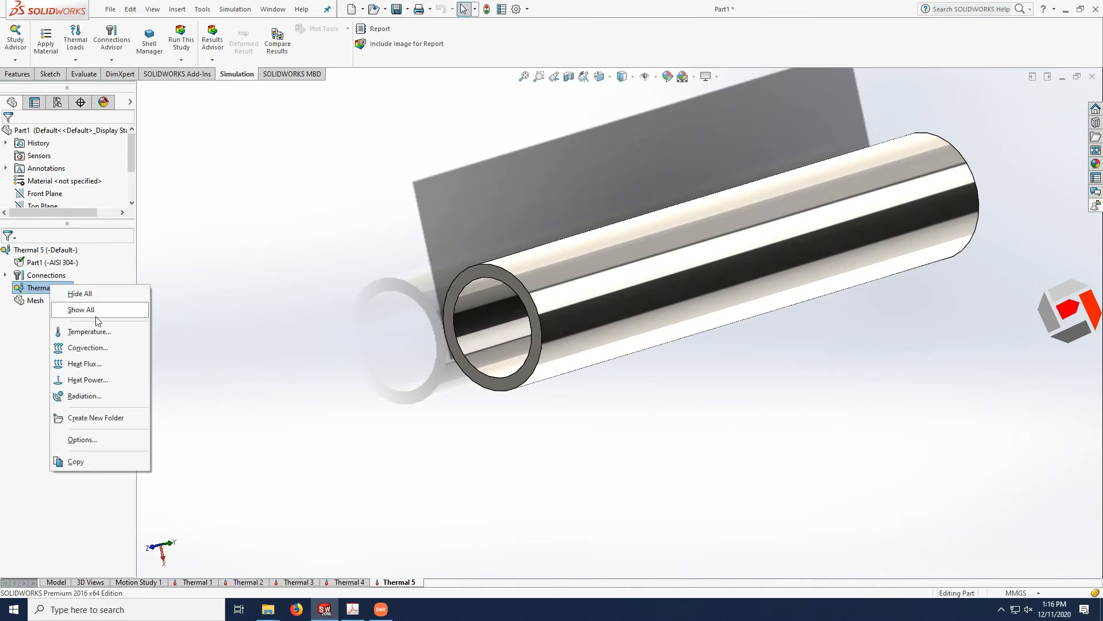
left_click(98, 332)
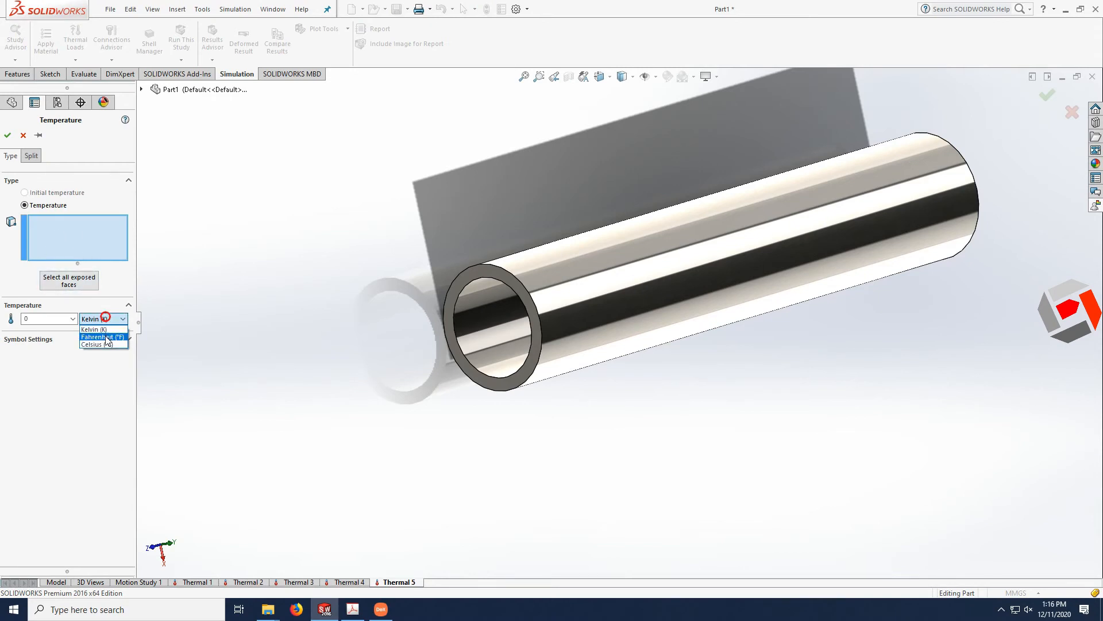
left_click(106, 343)
double_click(64, 319)
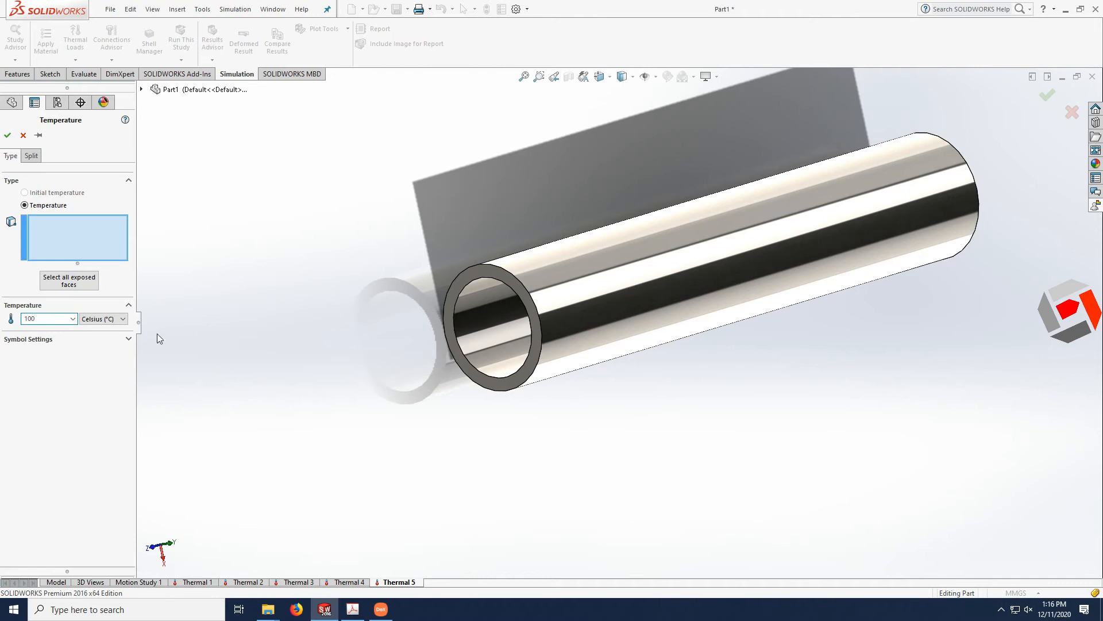
type("100")
left_click(460, 314)
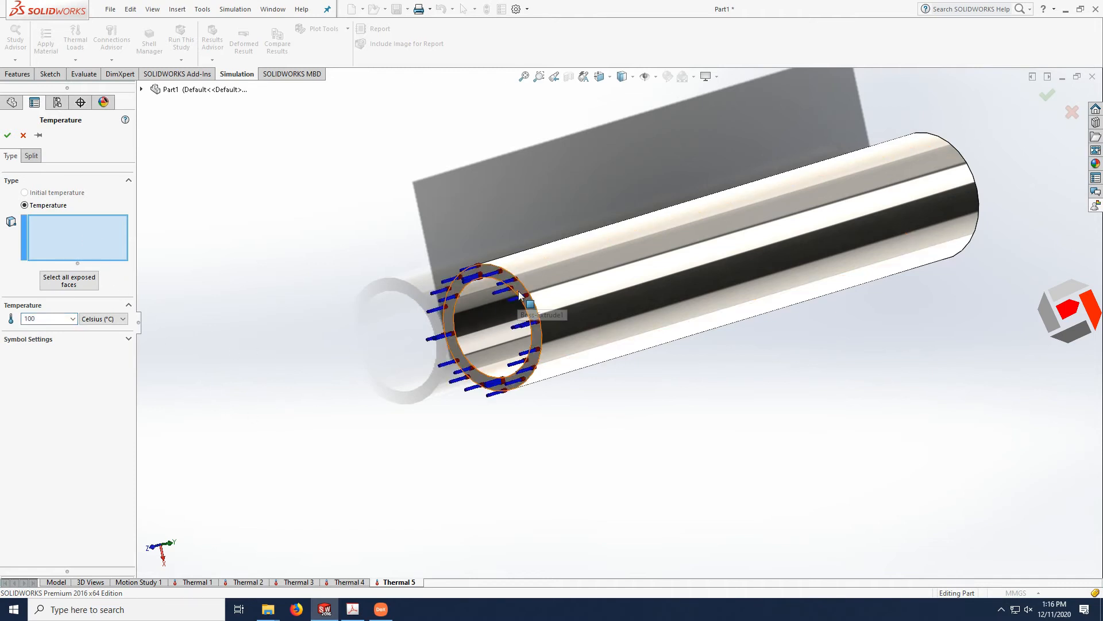
middle_click_drag(780, 328, 684, 384)
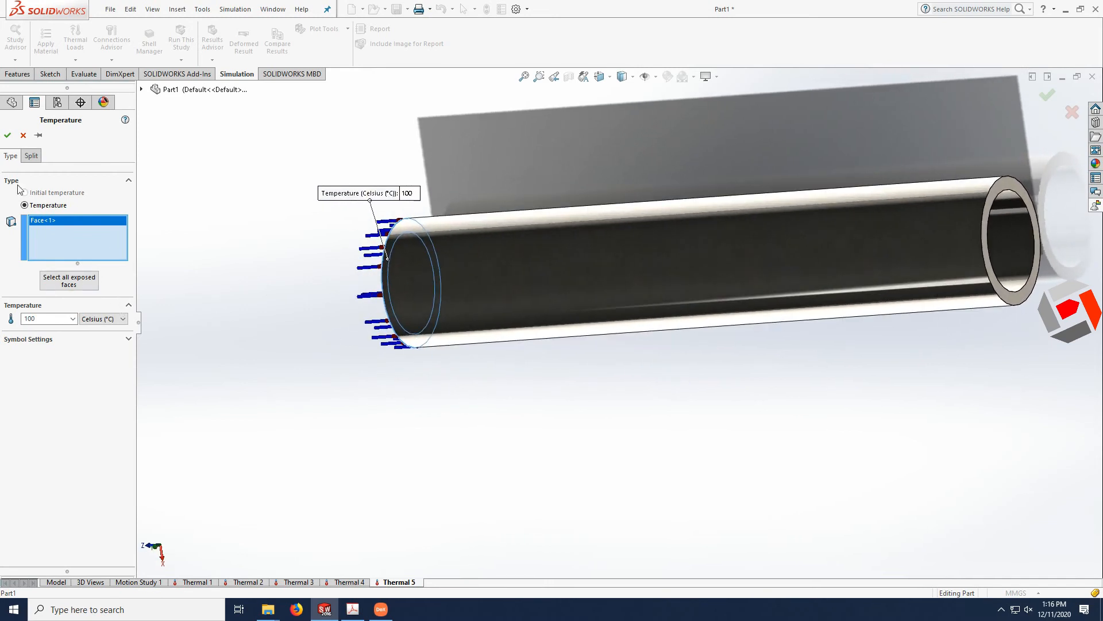
left_click(8, 135)
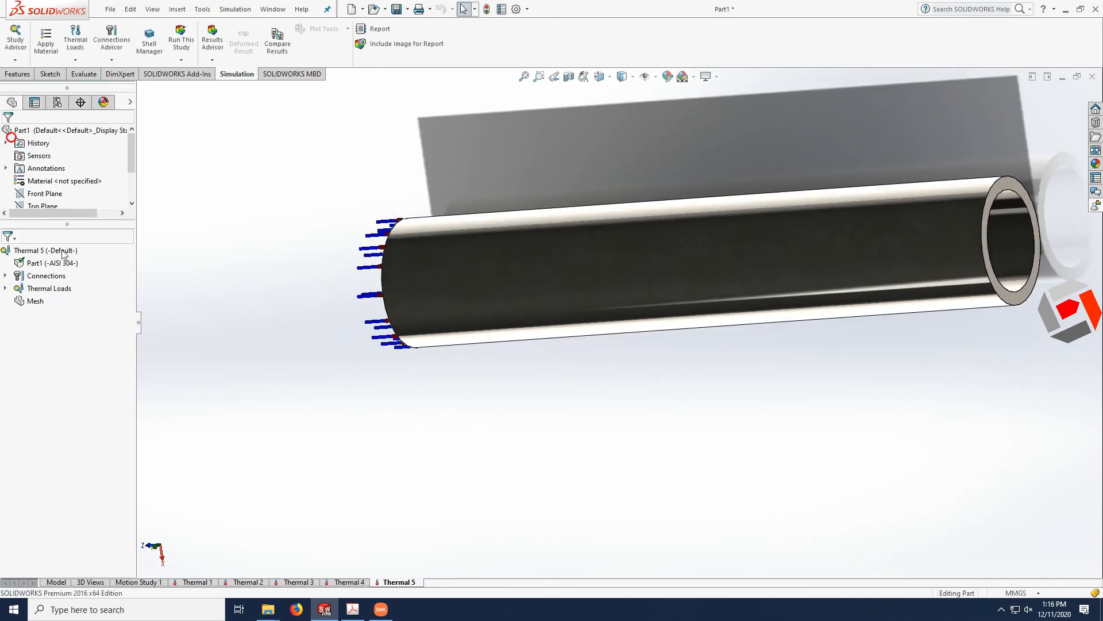
Apply a 25 °C temperature load to the outer circular edge at the pipe's opposite end
right_click(51, 295)
left_click(94, 338)
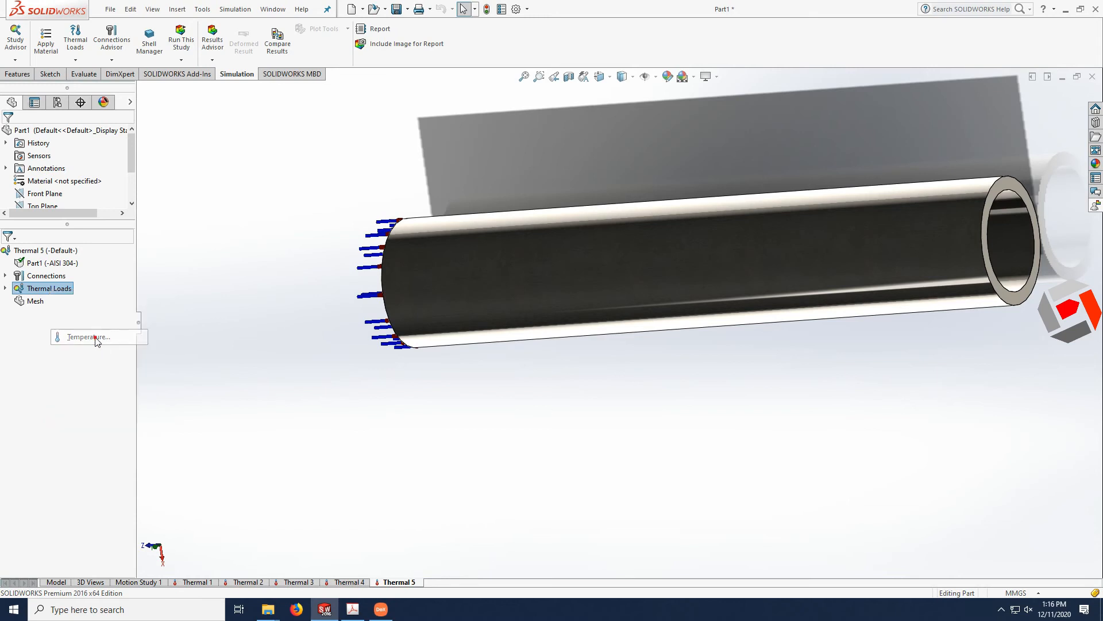
left_click(984, 231)
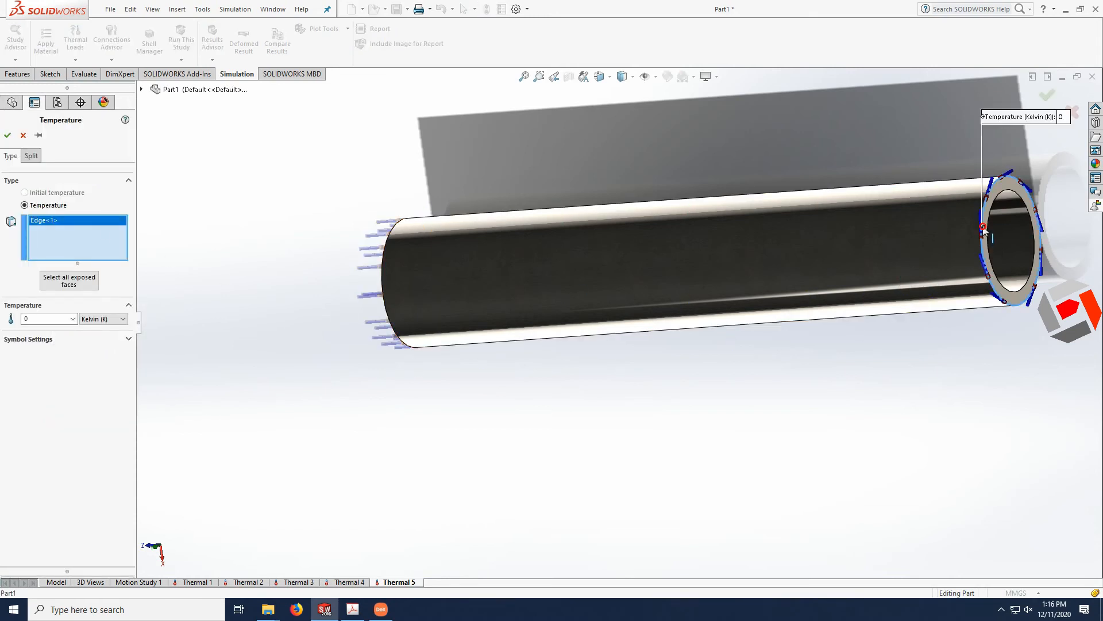
left_click(94, 320)
left_click(97, 341)
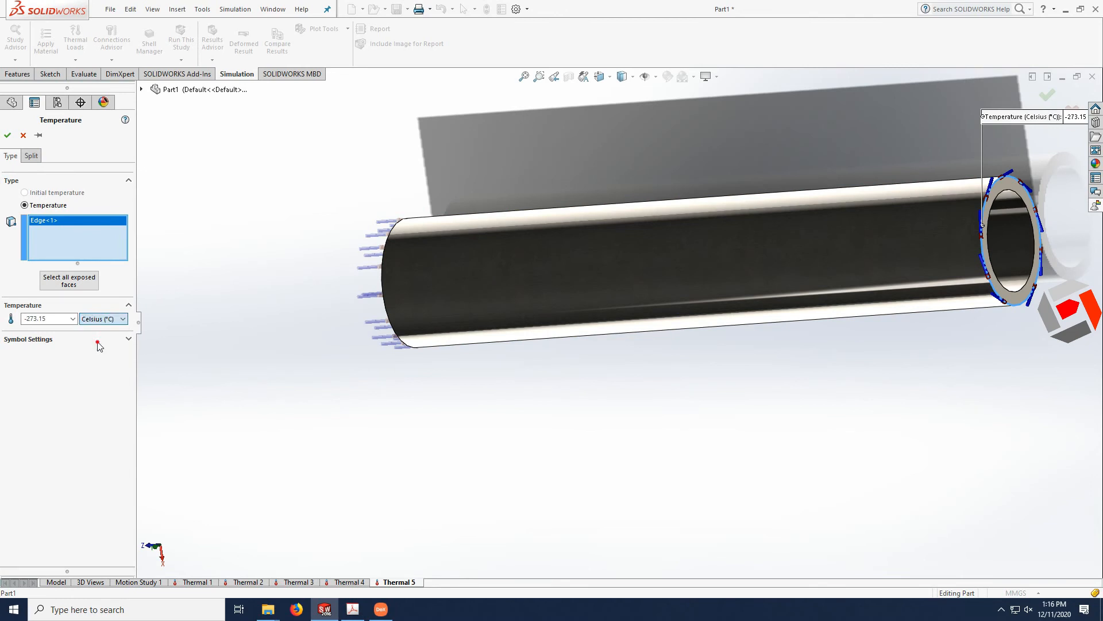
left_click(57, 319)
type("25")
left_click(7, 135)
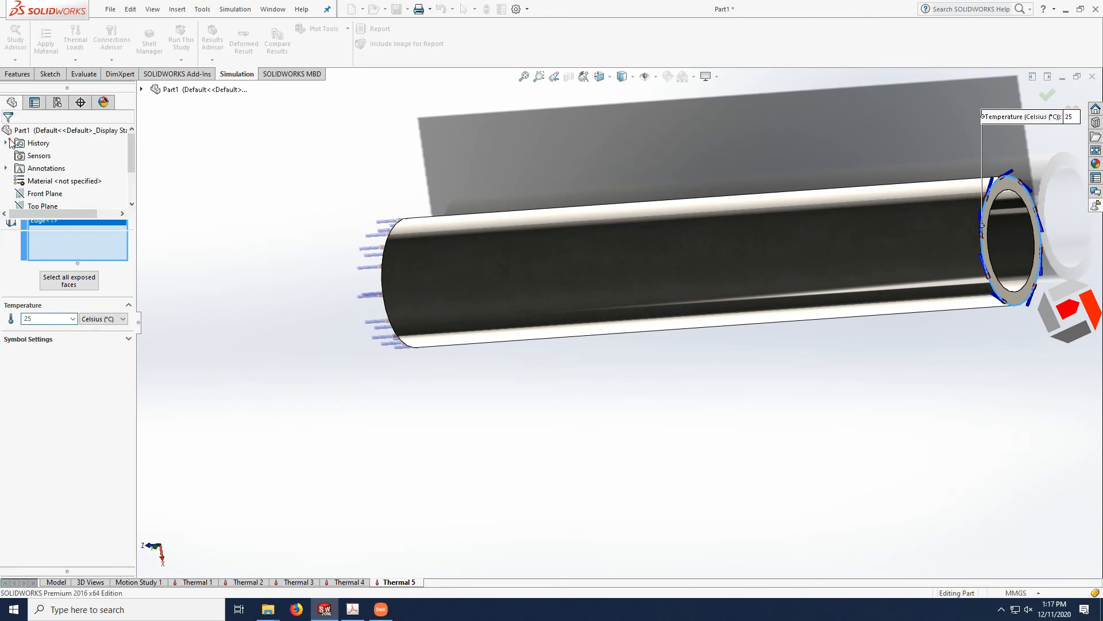
Run the thermal study on the pipe with the temperature loads at both ends
scroll(556, 345, "down", 3)
scroll(557, 341, "up", 6)
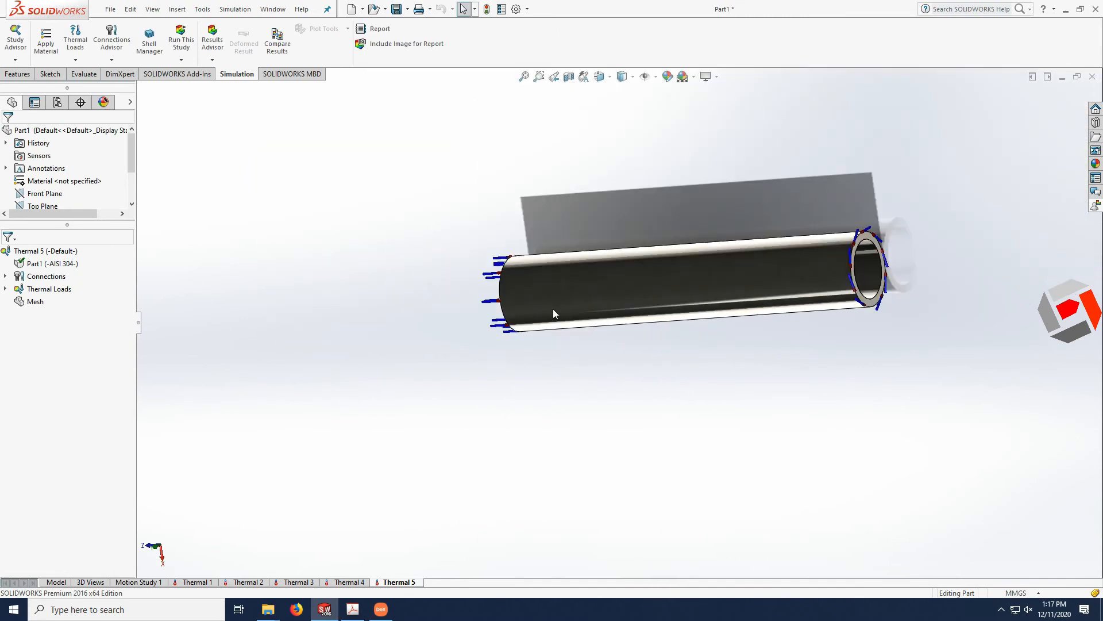
middle_click_drag(552, 309, 640, 377)
scroll(639, 377, "up", 1)
scroll(841, 262, "down", 3)
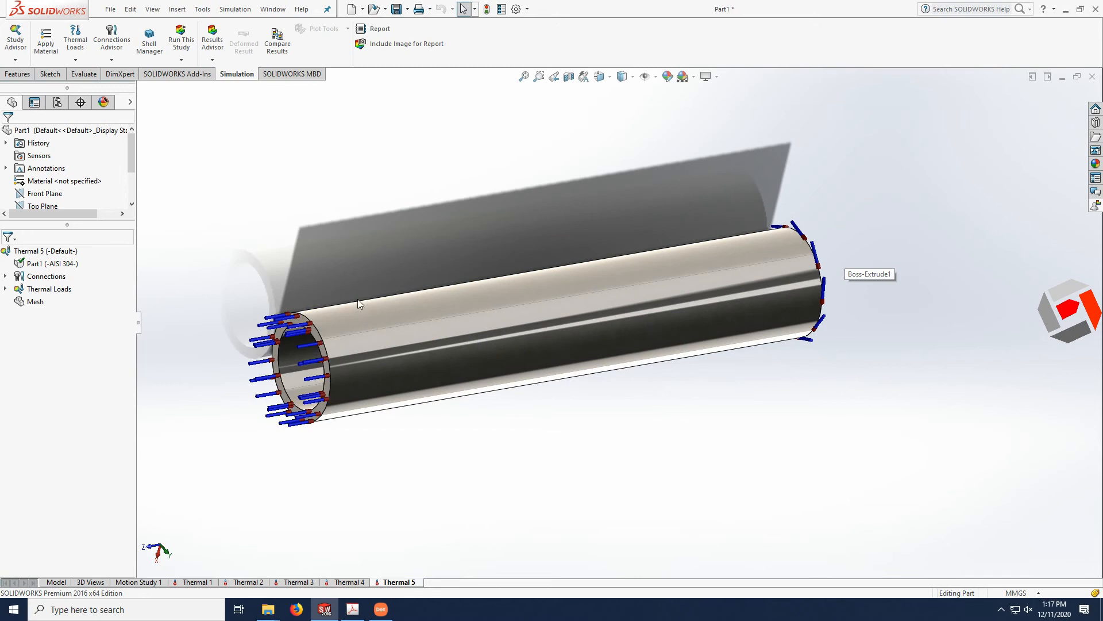
left_click(178, 43)
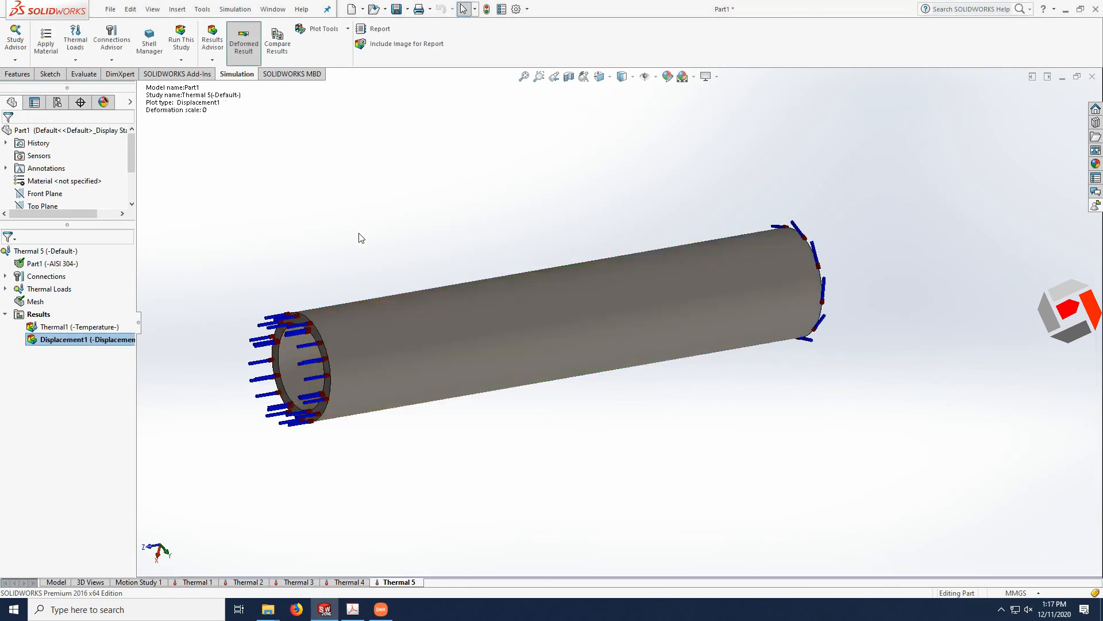
Display the temperature result plot on the pipe, followed by the displacement plot
double_click(84, 327)
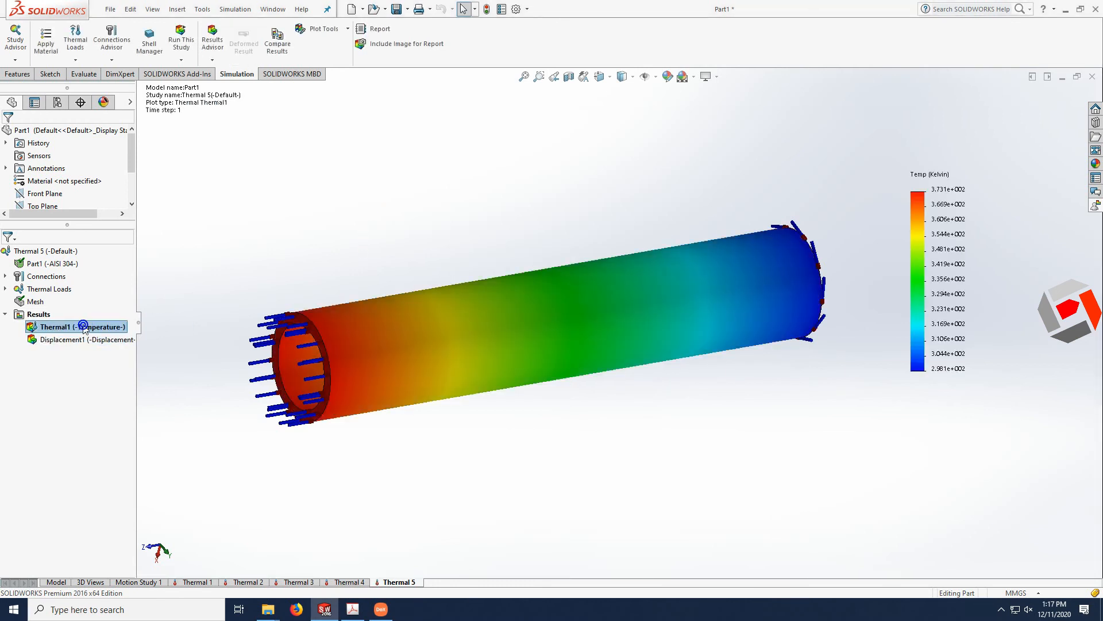
middle_click_drag(769, 377, 715, 278)
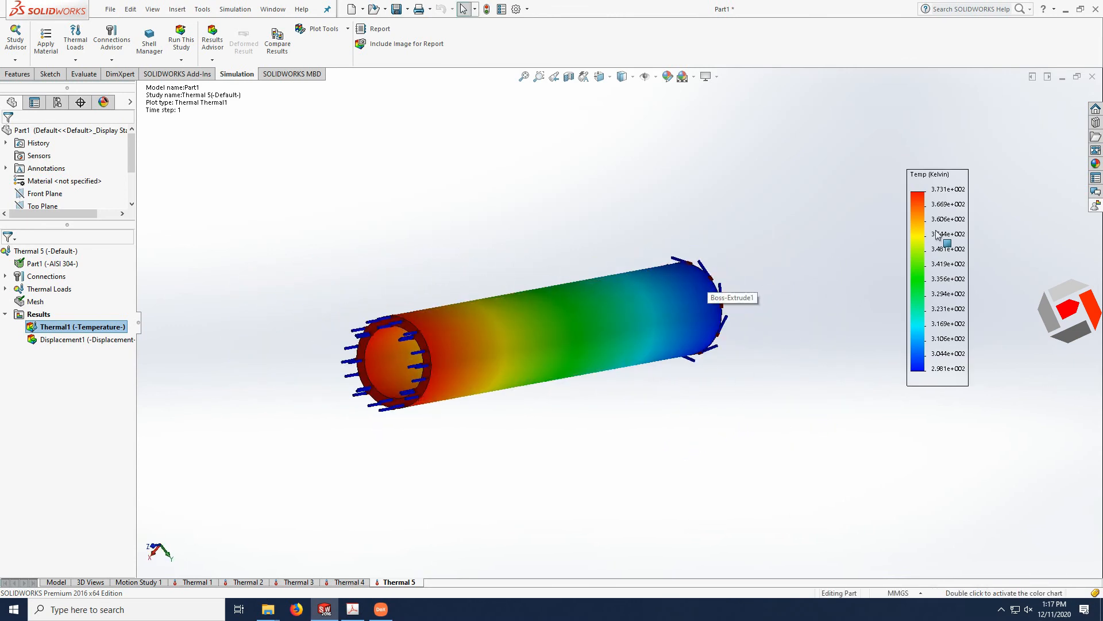
scroll(575, 328, "up", 1)
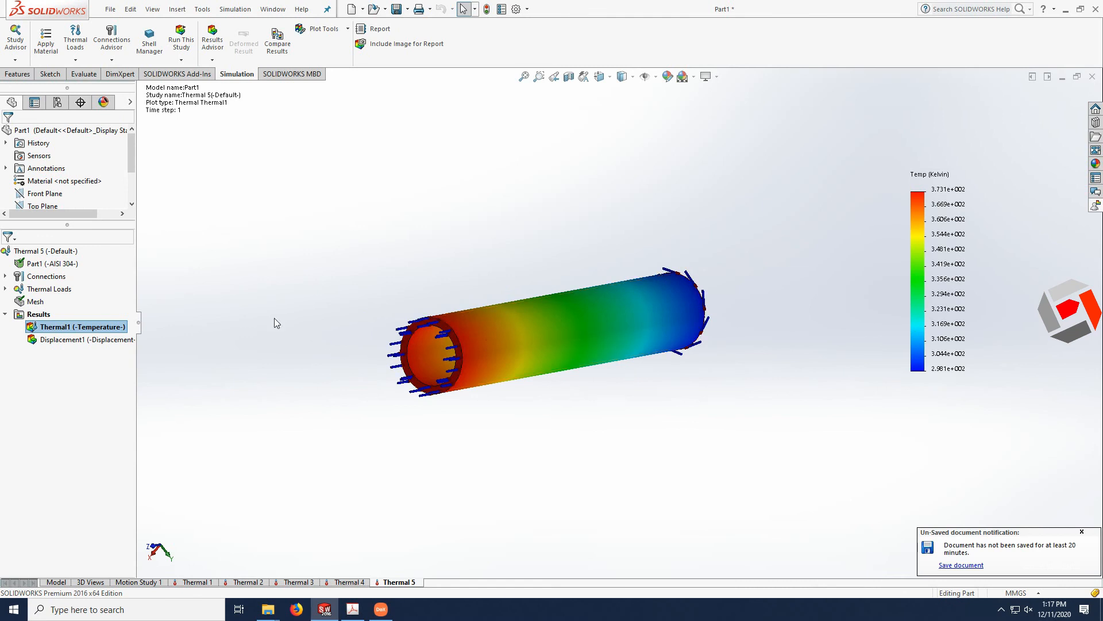
double_click(58, 339)
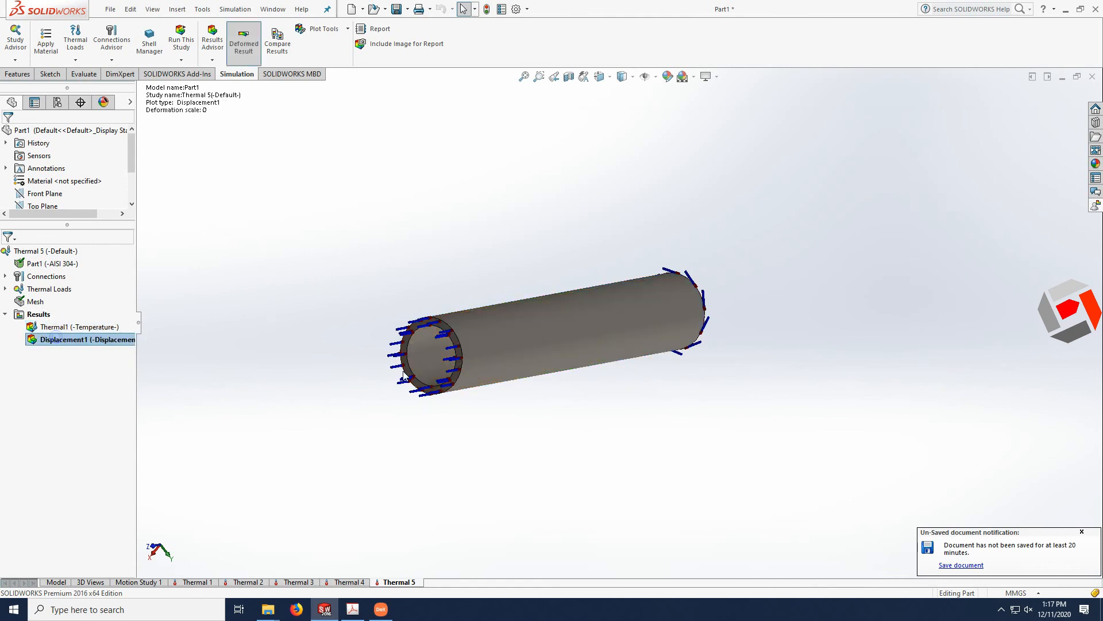
Define a new thermal plot showing HFLUXN: Resultant heat flux in W/m^2
left_click(39, 315)
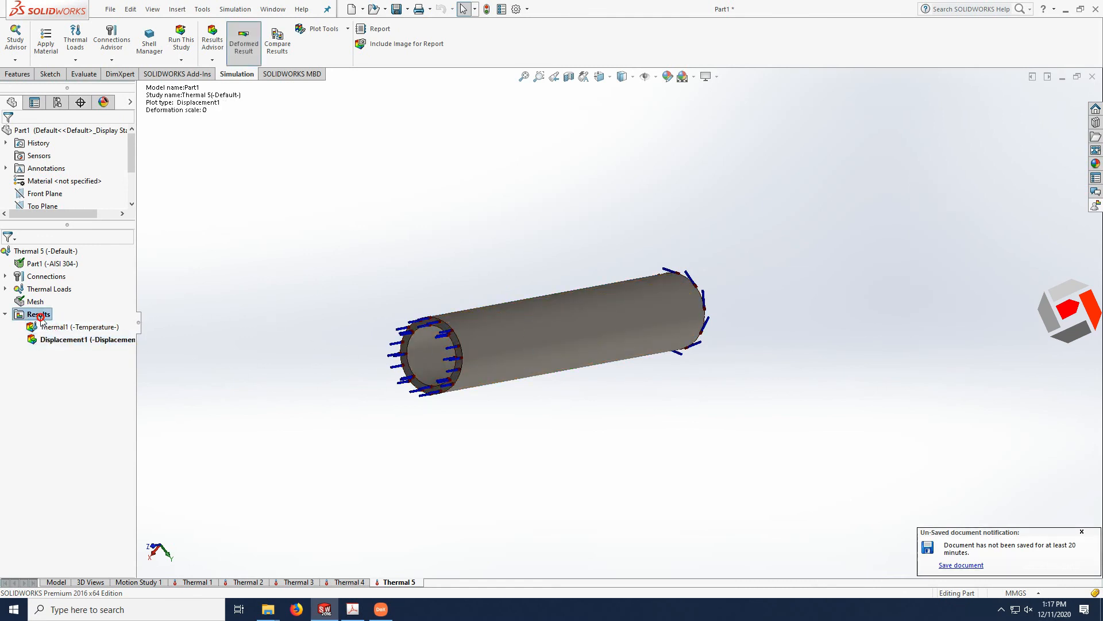
right_click(40, 320)
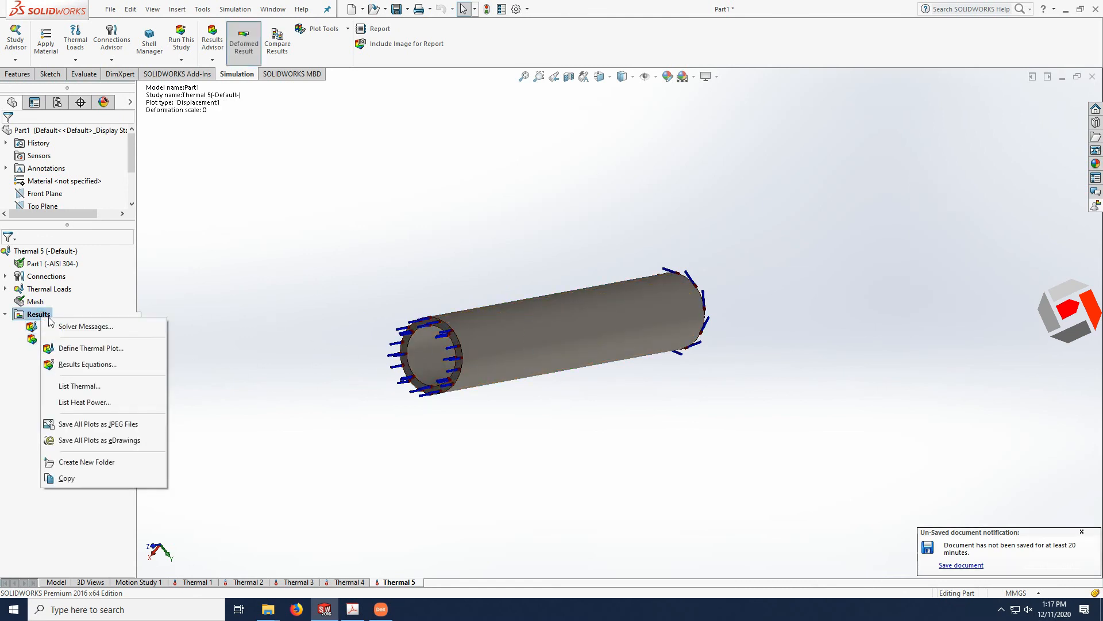
left_click(105, 349)
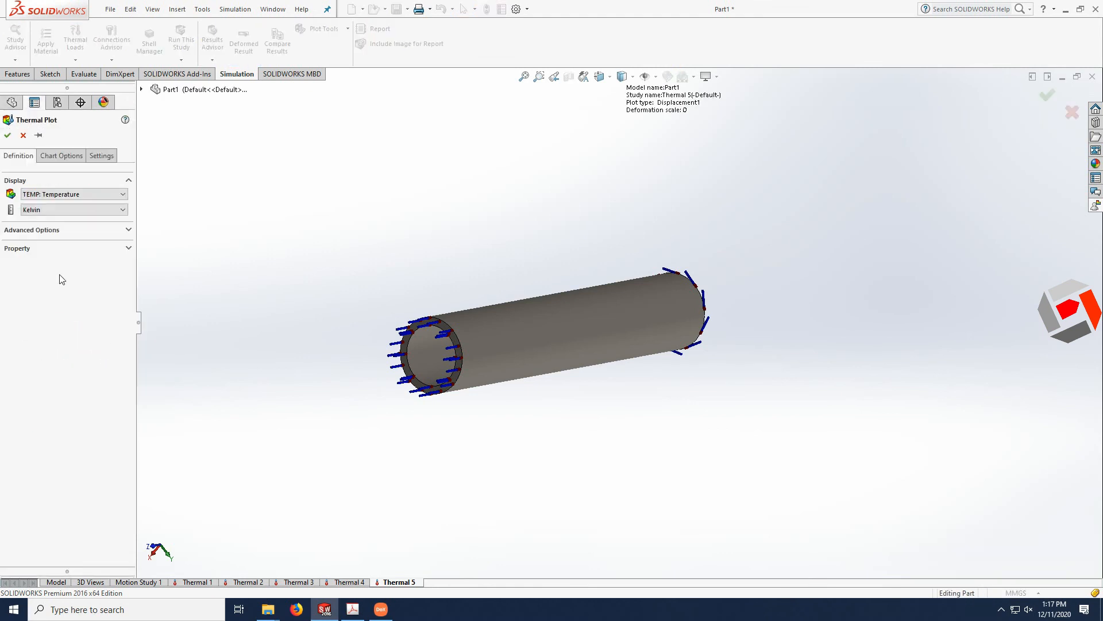
left_click(79, 195)
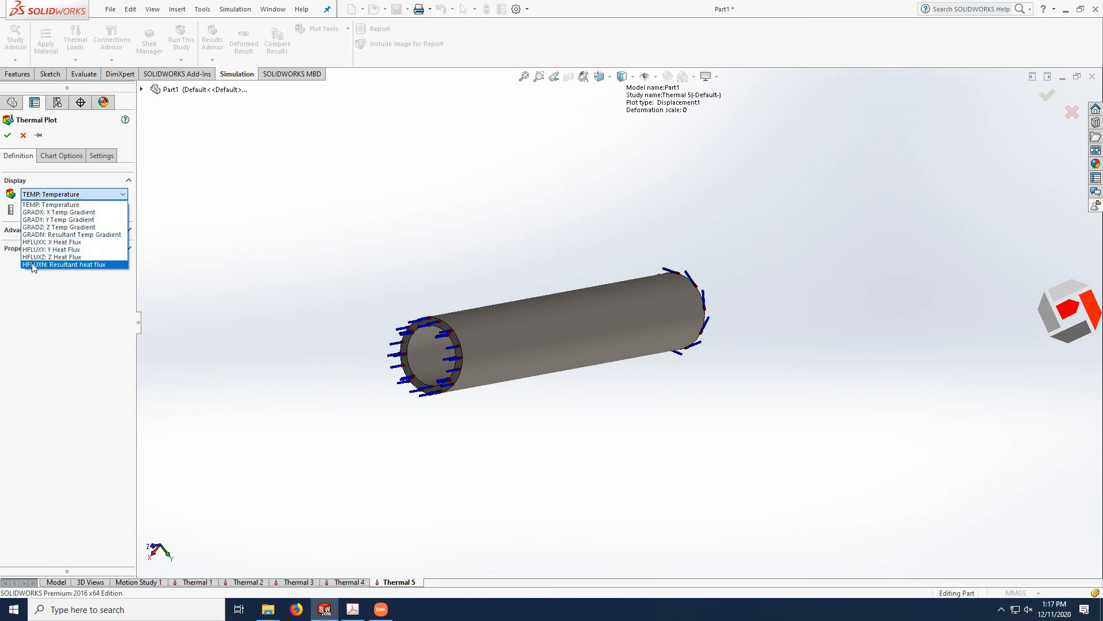
left_click(68, 265)
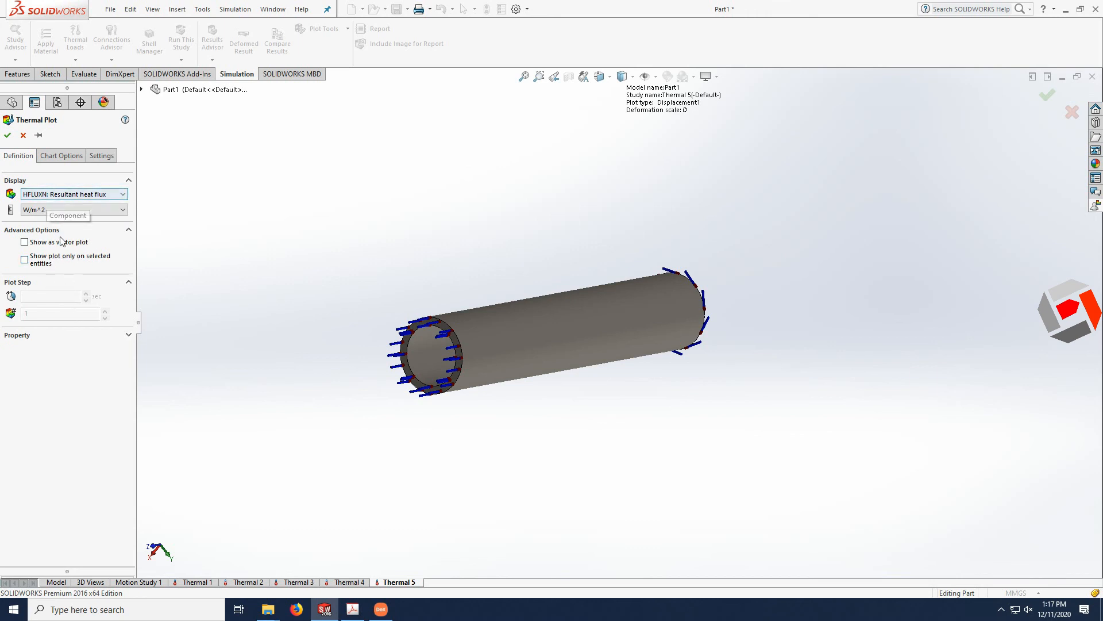
left_click(9, 138)
Examine the resultant heat flux distribution along the pipe and around its end with the edge temperature load
middle_click_drag(612, 370, 557, 377)
scroll(495, 371, "up", 3)
scroll(536, 358, "down", 3)
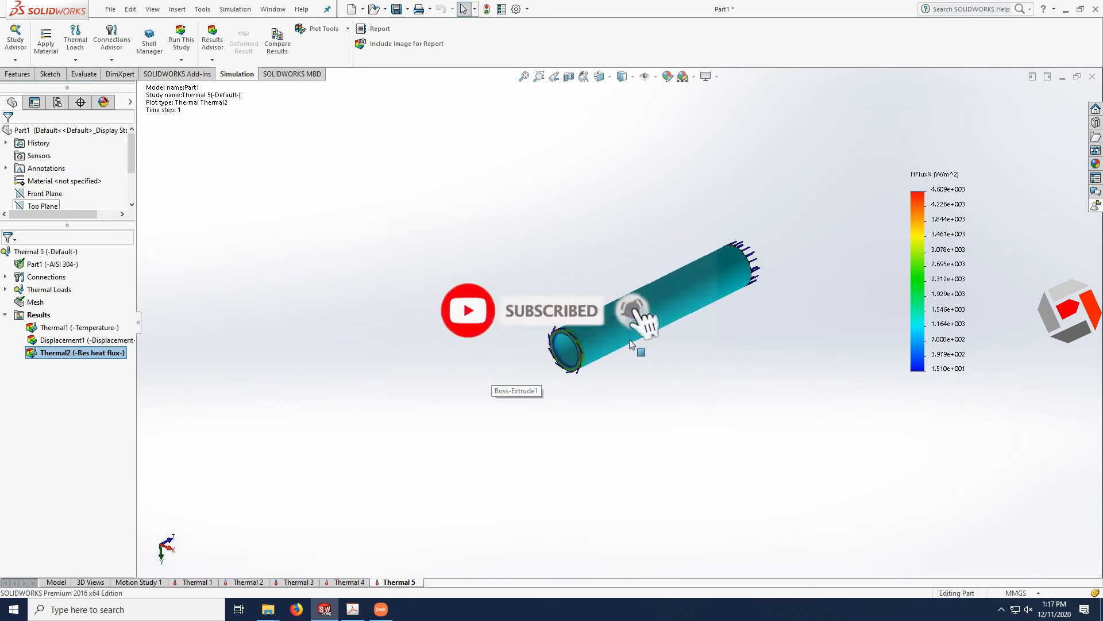
scroll(630, 341, "down", 3)
scroll(664, 275, "down", 1)
scroll(764, 239, "up", 2)
scroll(765, 239, "down", 3)
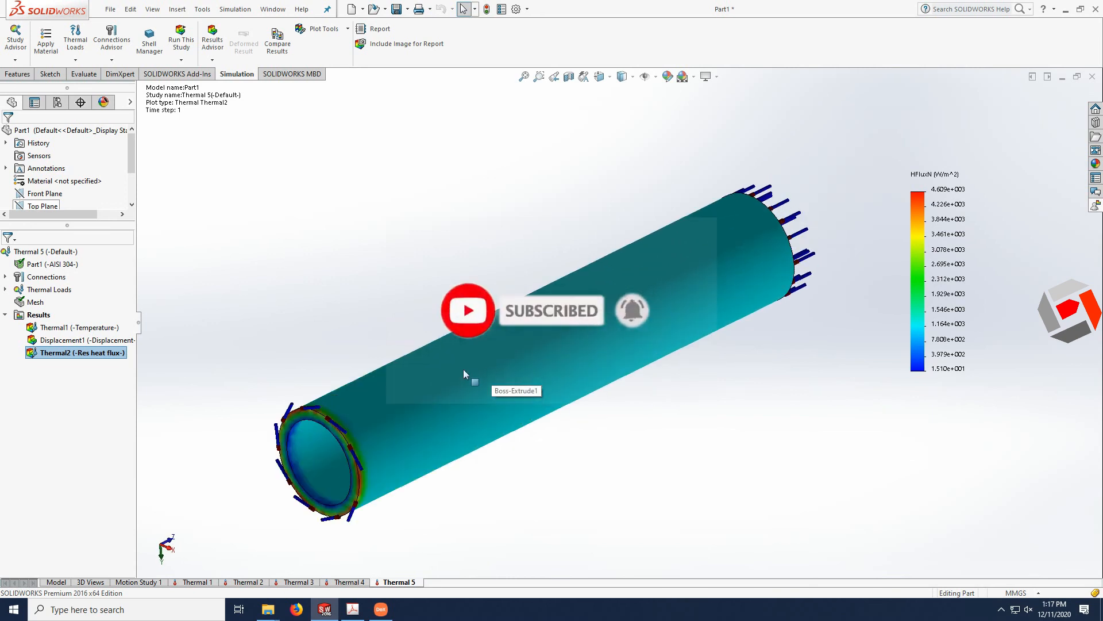
scroll(345, 416, "up", 2)
scroll(360, 448, "down", 3)
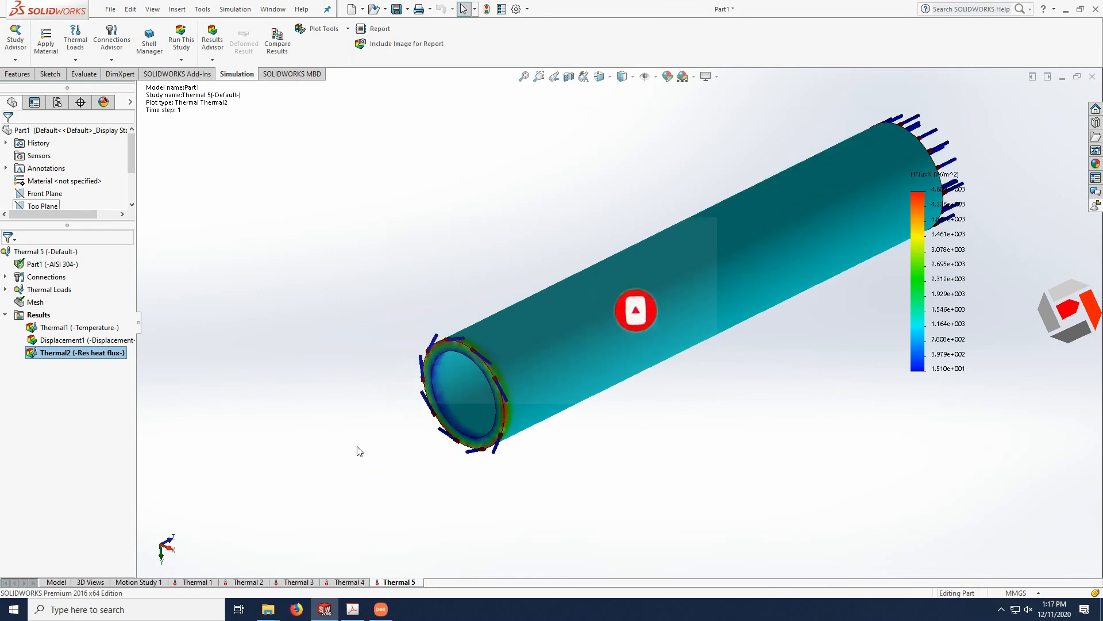